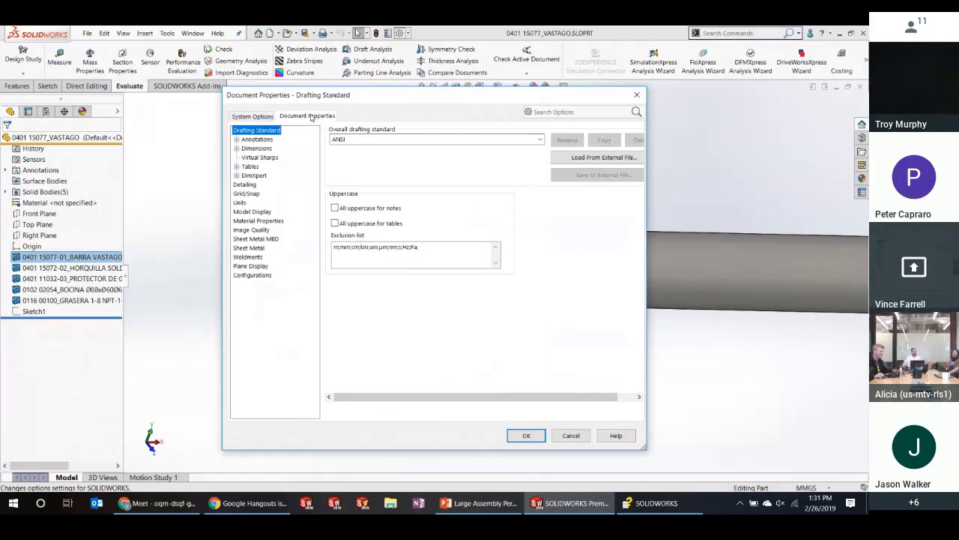
# Try raising the part's shaded image quality to a deviation of 0.30649439 mm and lowering it to 1.78788397 mm, discarding both changes
pyautogui.click(253, 117)
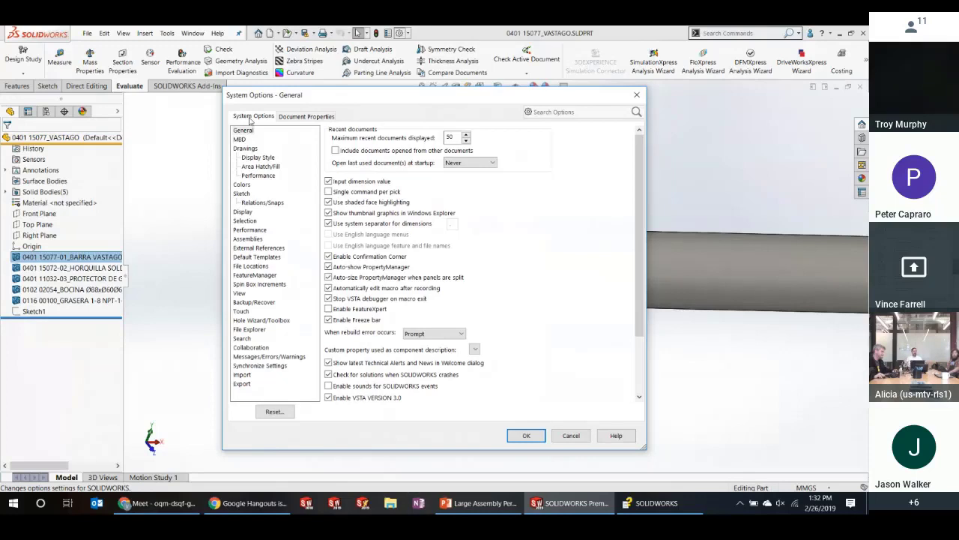
pyautogui.click(304, 116)
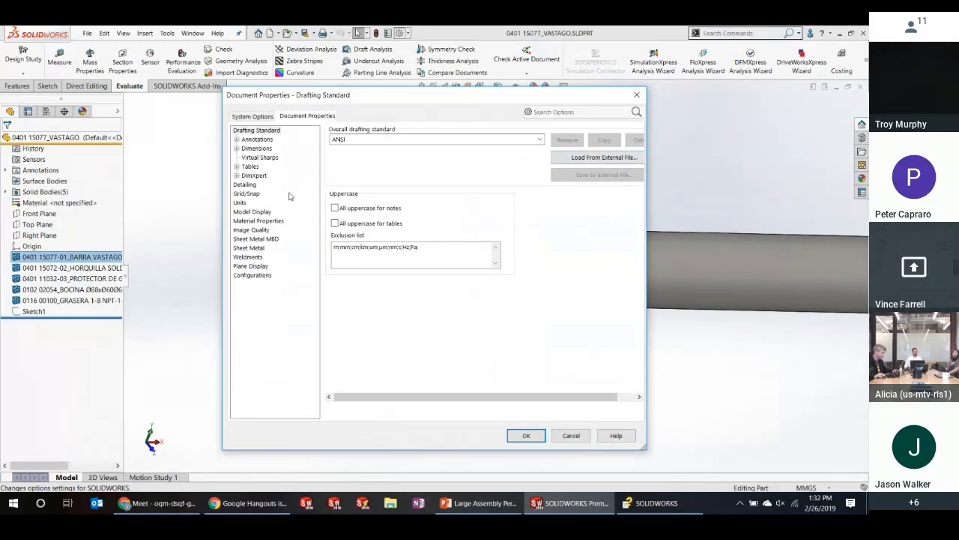
pyautogui.click(251, 229)
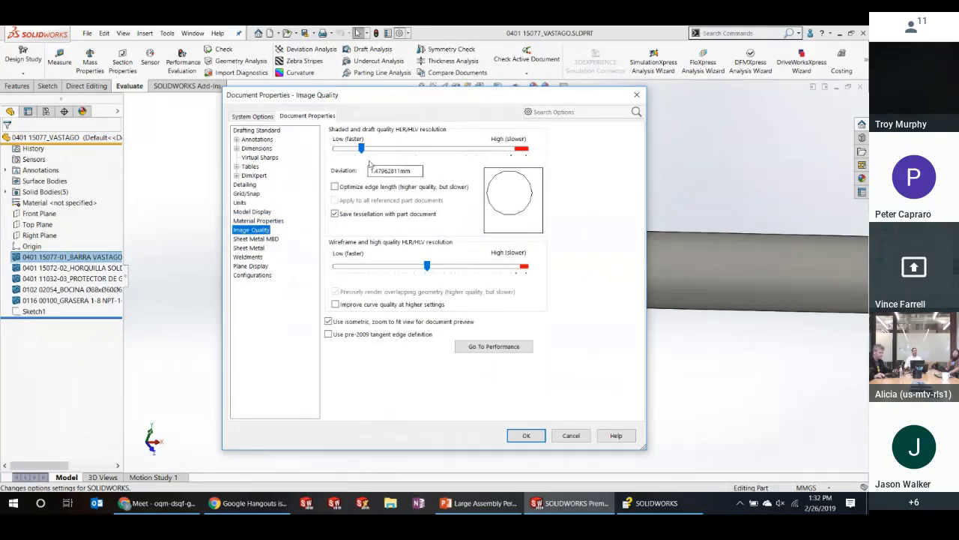
pyautogui.moveTo(362, 149); pyautogui.dragTo(486, 160)
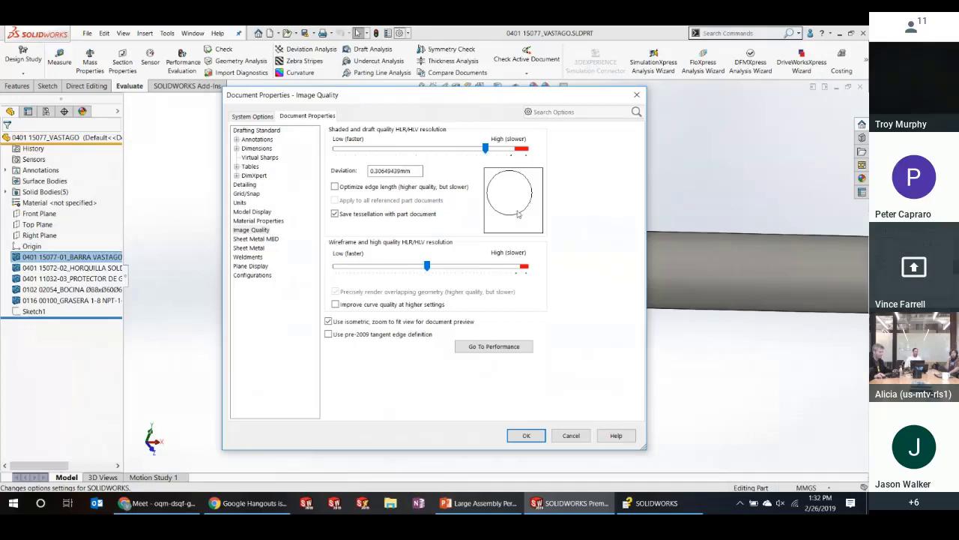
pyautogui.moveTo(485, 149); pyautogui.dragTo(355, 151)
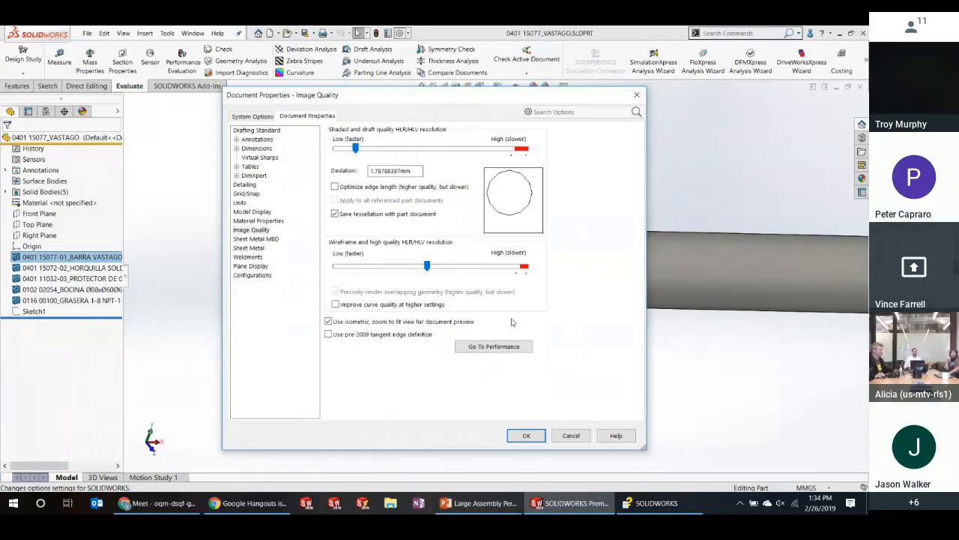
pyautogui.click(573, 435)
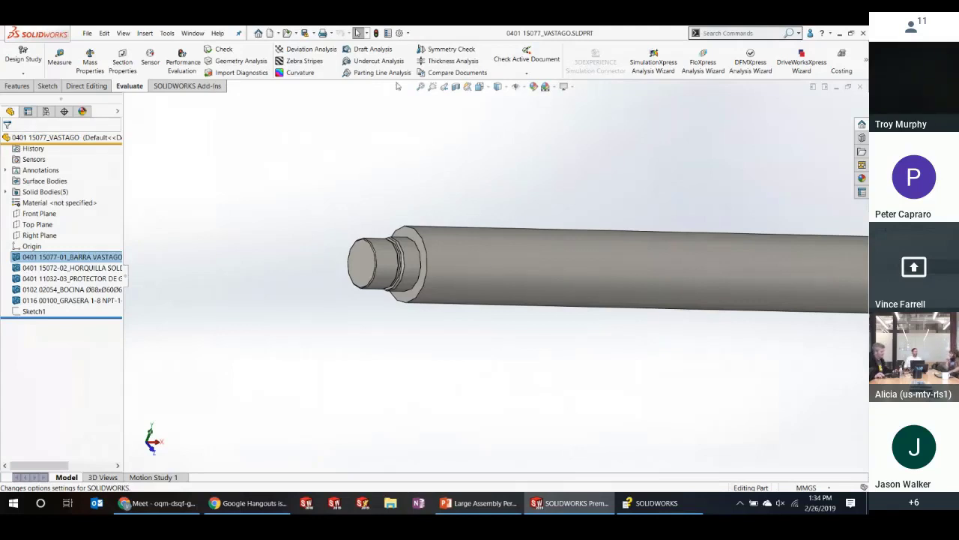
# Review the part's Image Quality document settings without changing them, and resume the slide show in PowerPoint
pyautogui.click(398, 33)
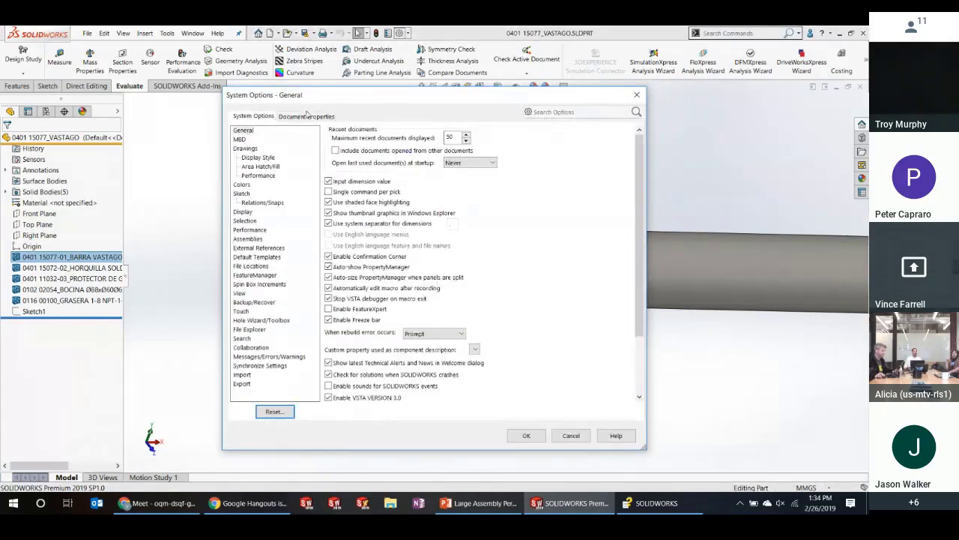
pyautogui.click(308, 116)
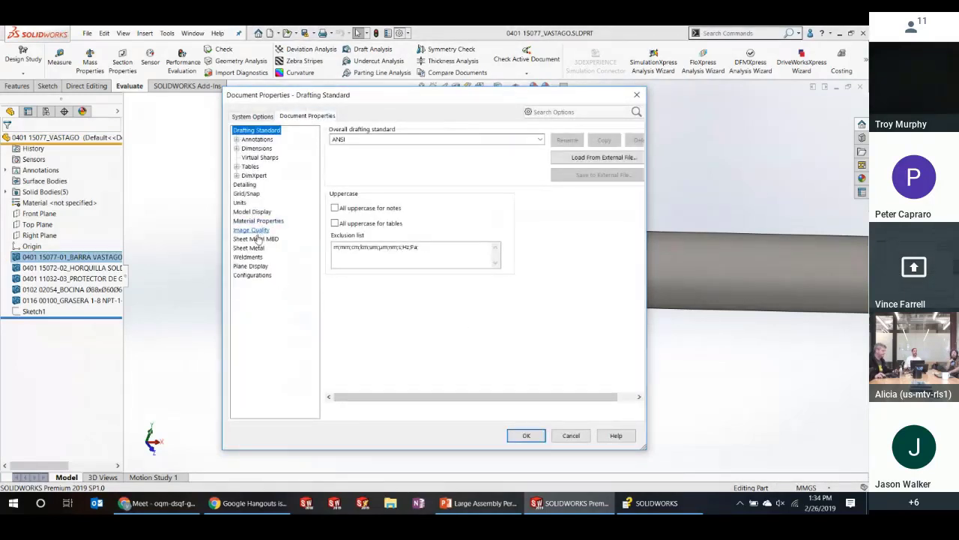
pyautogui.click(253, 230)
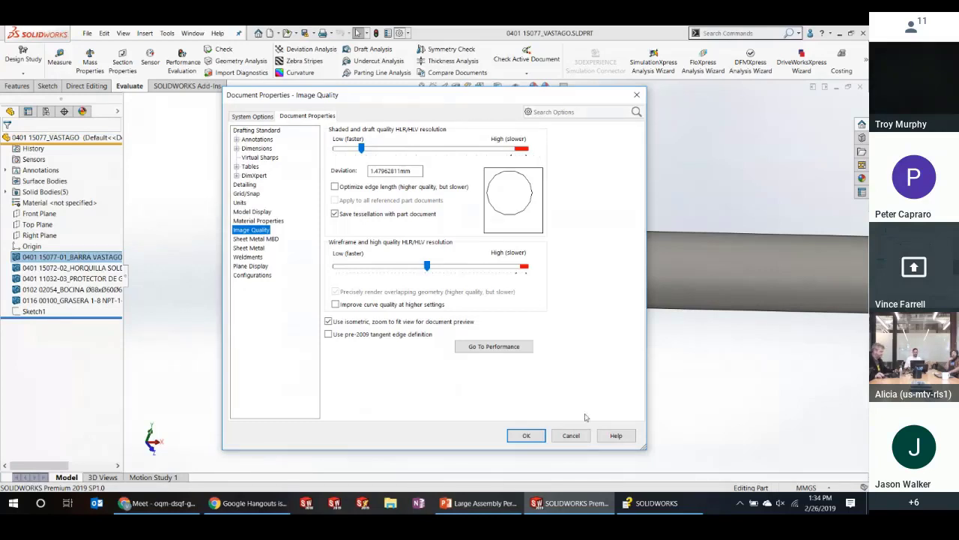
pyautogui.click(583, 436)
pyautogui.click(480, 503)
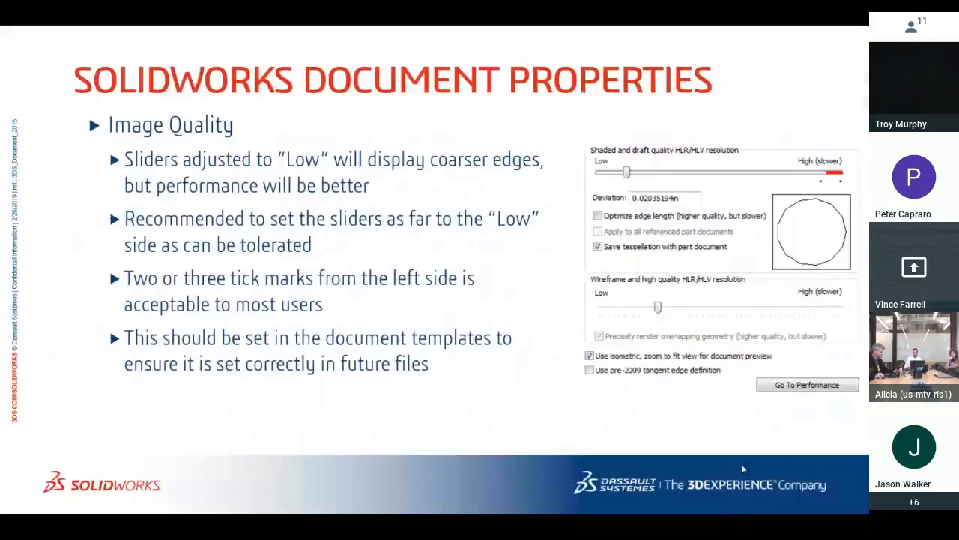
pyautogui.click(754, 485)
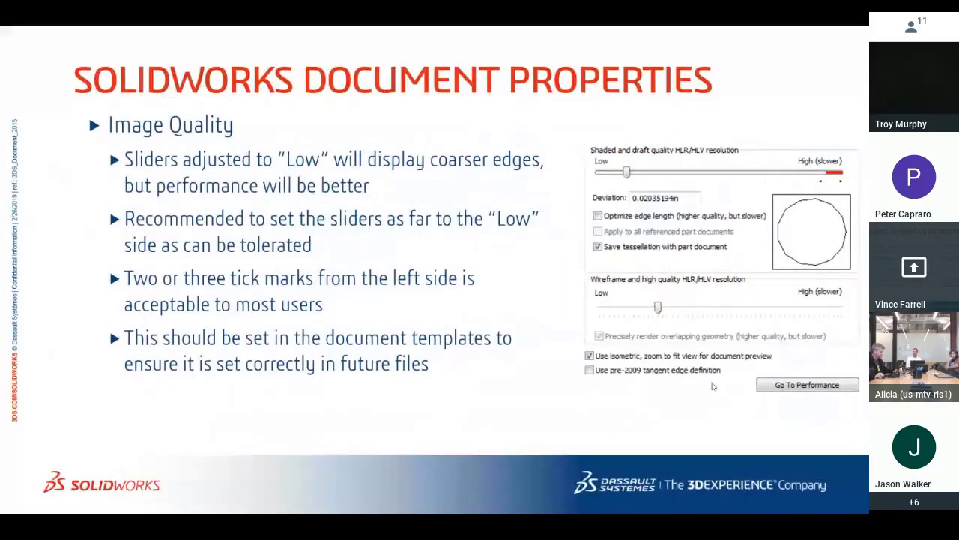
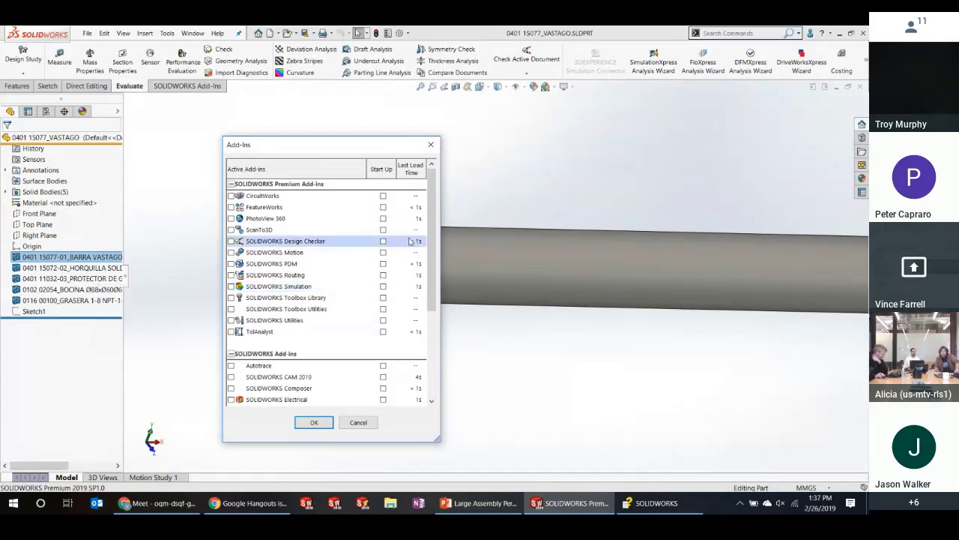
# Review the SOLIDWORKS add-ins list with its startup options and last load times, and close it without changes
pyautogui.scroll(-1, 433, 246)
pyautogui.scroll(-2, 433, 245)
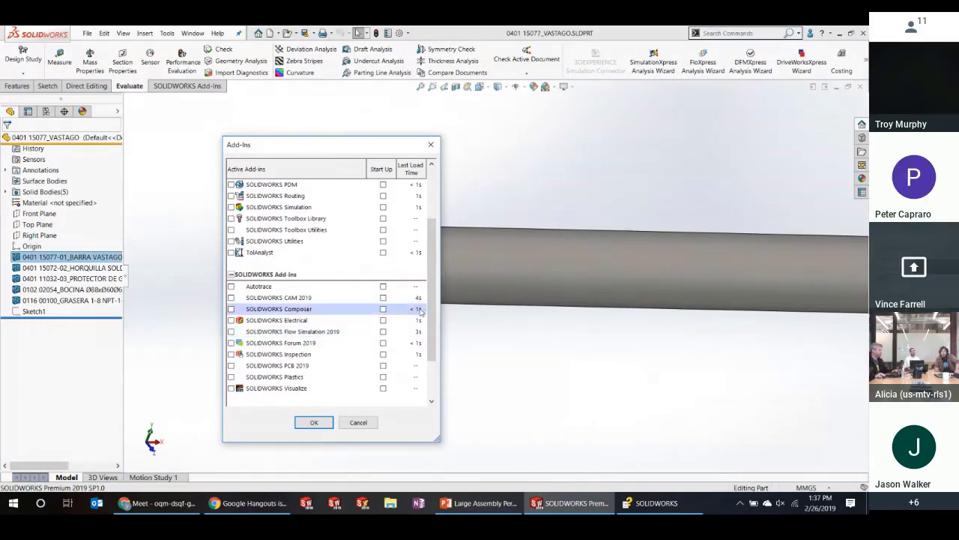
pyautogui.scroll(3, 413, 264)
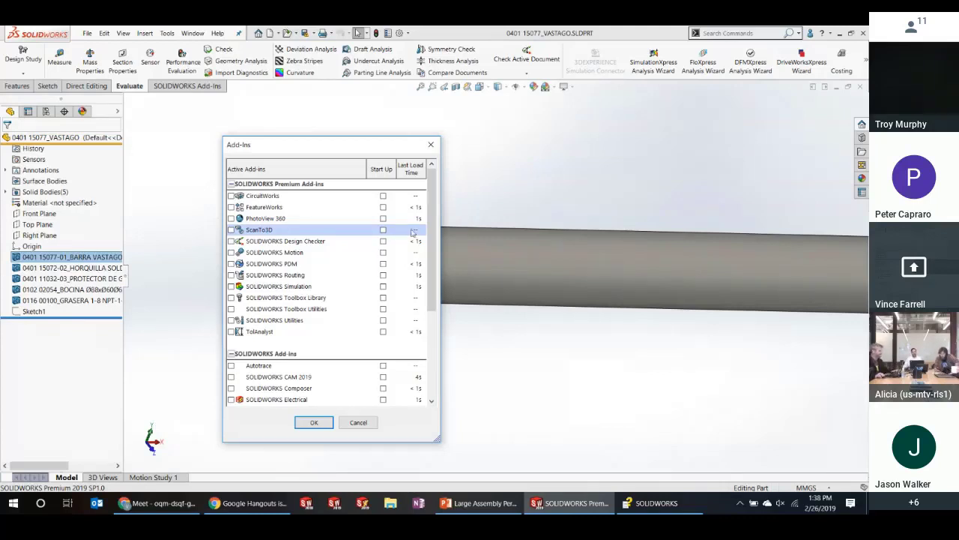
pyautogui.click(431, 144)
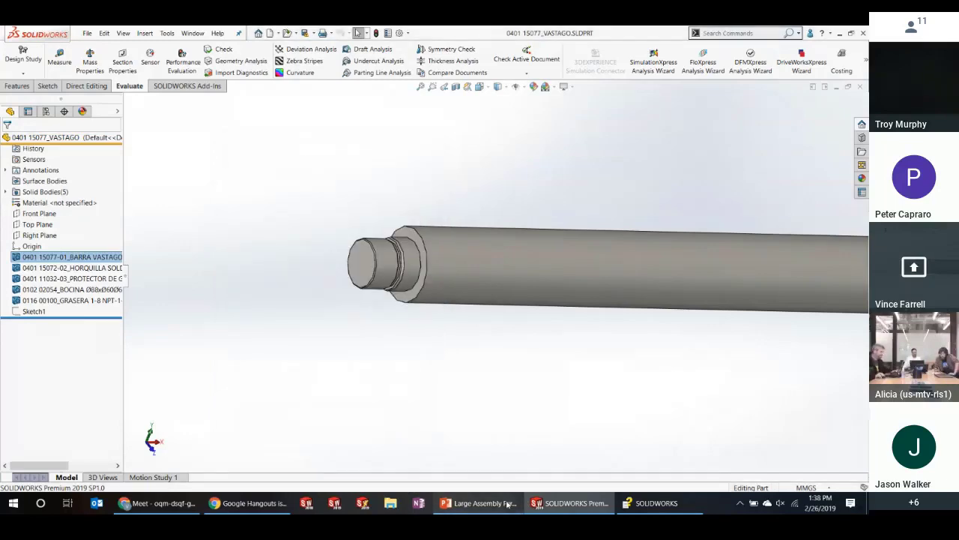
# Switch to PowerPoint and resume the slide show from the SOLIDWORKS Add-Ins slide
pyautogui.click(520, 502)
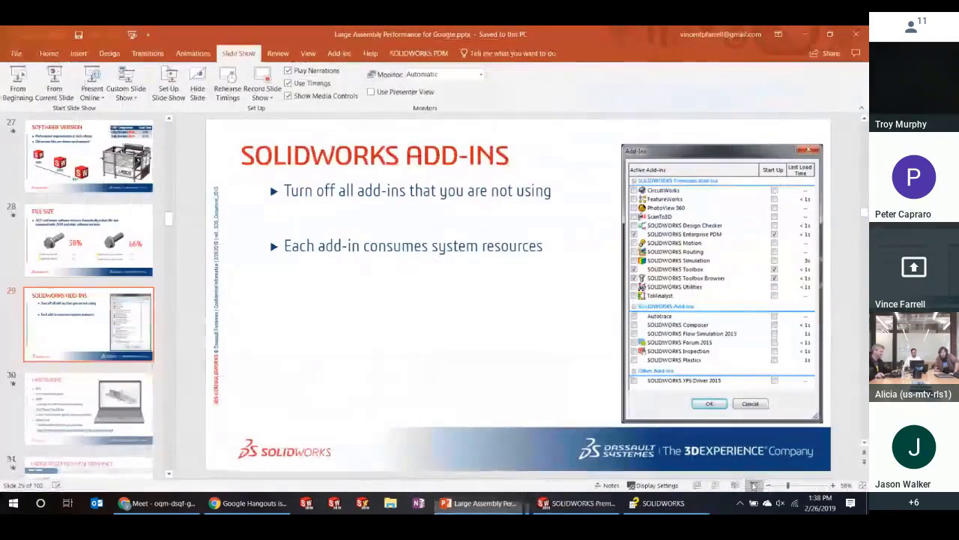
pyautogui.click(754, 485)
pyautogui.click(89, 192)
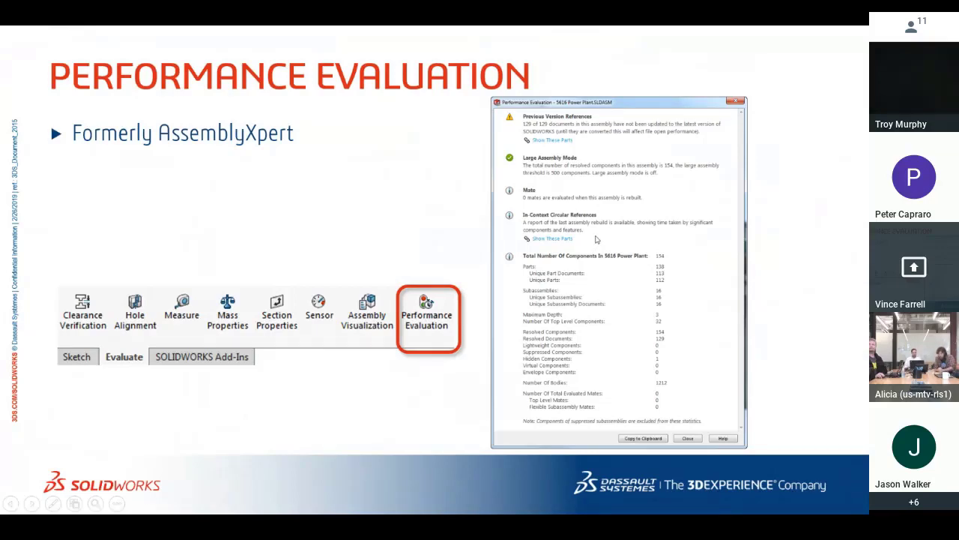
# Switch to the Bolter 77D assembly in SOLIDWORKS and open its ASM BOOM 14 subassembly in a separate window
pyautogui.press('Escape')
pyautogui.hotkey('alt', 'Tab')
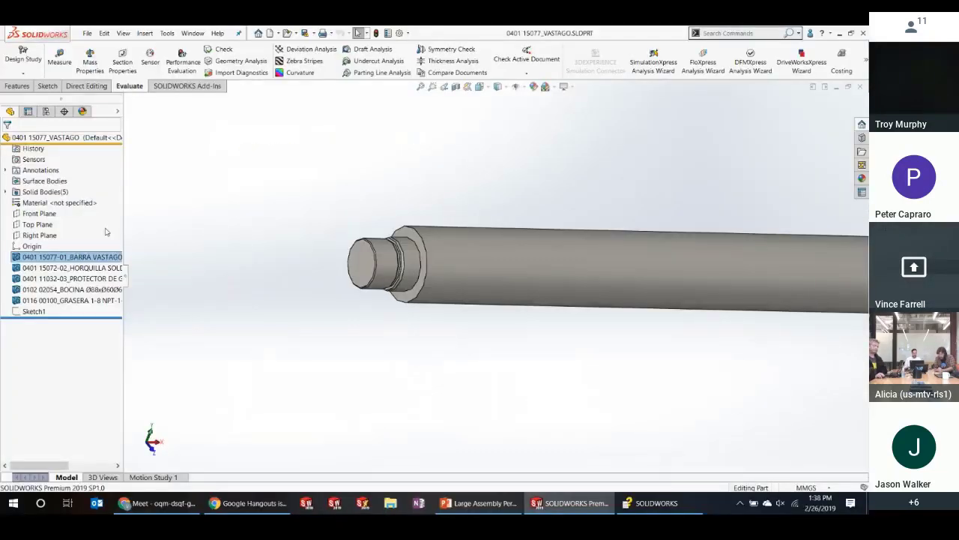
pyautogui.click(193, 33)
pyautogui.click(229, 133)
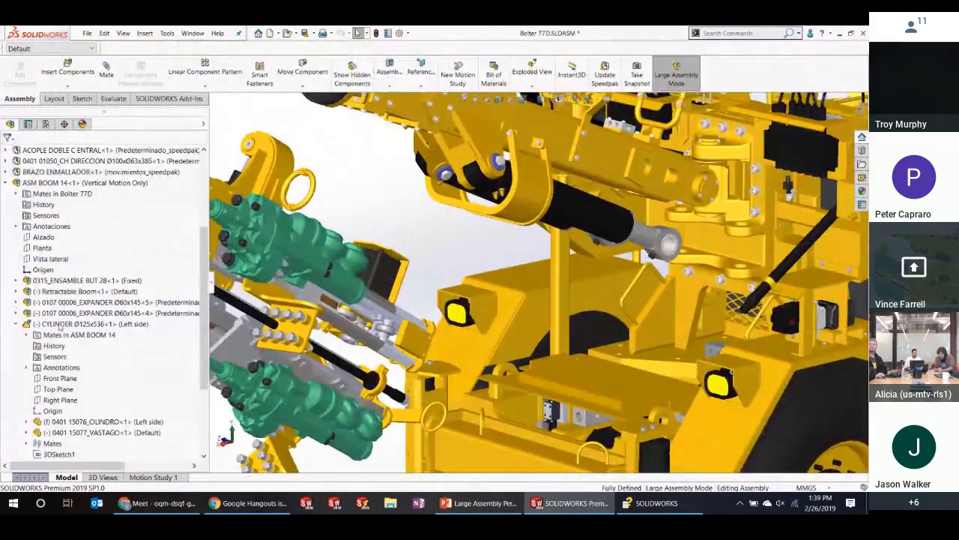
pyautogui.rightClick(63, 183)
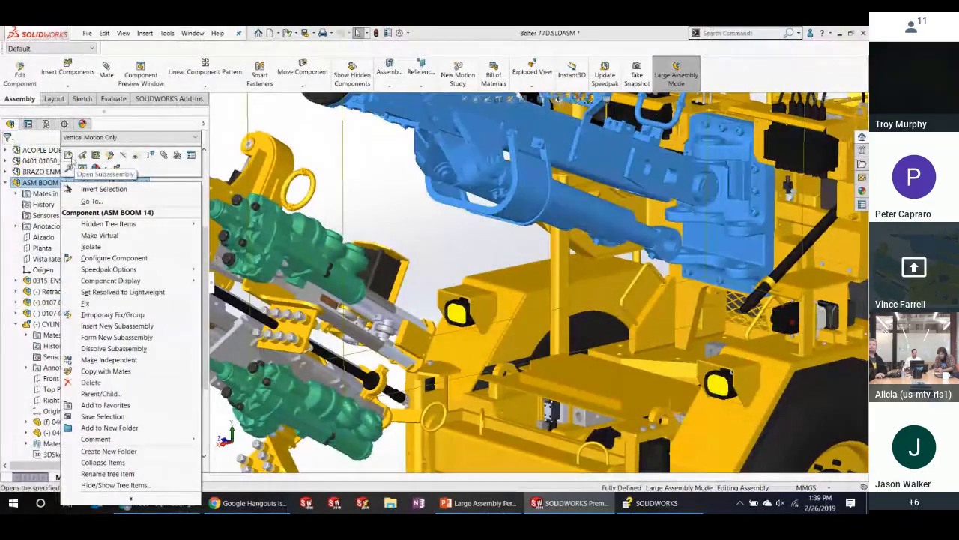
pyautogui.click(96, 168)
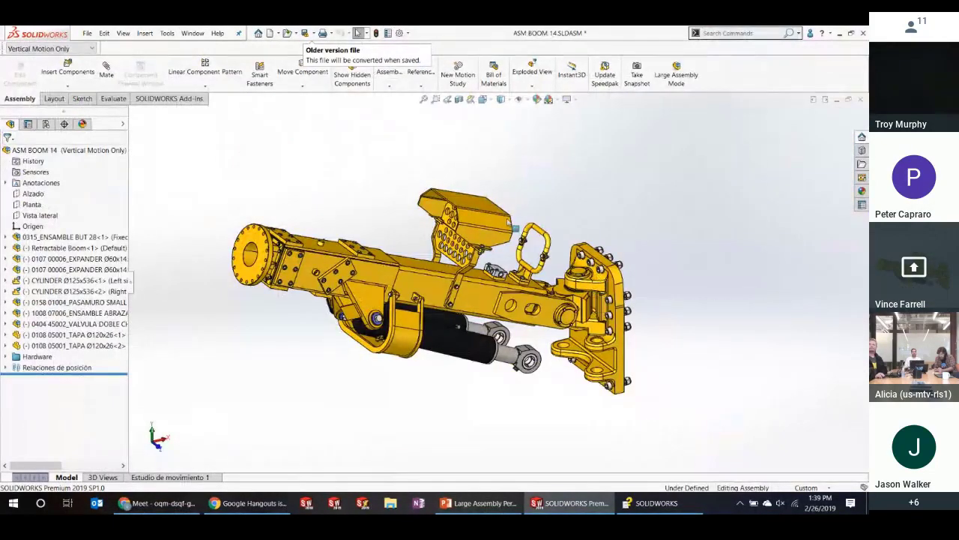
# Run Performance Evaluation on the ASM BOOM 14 assembly, reopening the report after it comes up blank
pyautogui.moveTo(547, 303)
pyautogui.mouseDown(button='middle')
pyautogui.moveTo(566, 300)
pyautogui.moveTo(525, 308)
pyautogui.moveTo(550, 303)
pyautogui.moveTo(532, 305)
pyautogui.mouseUp(button='middle')
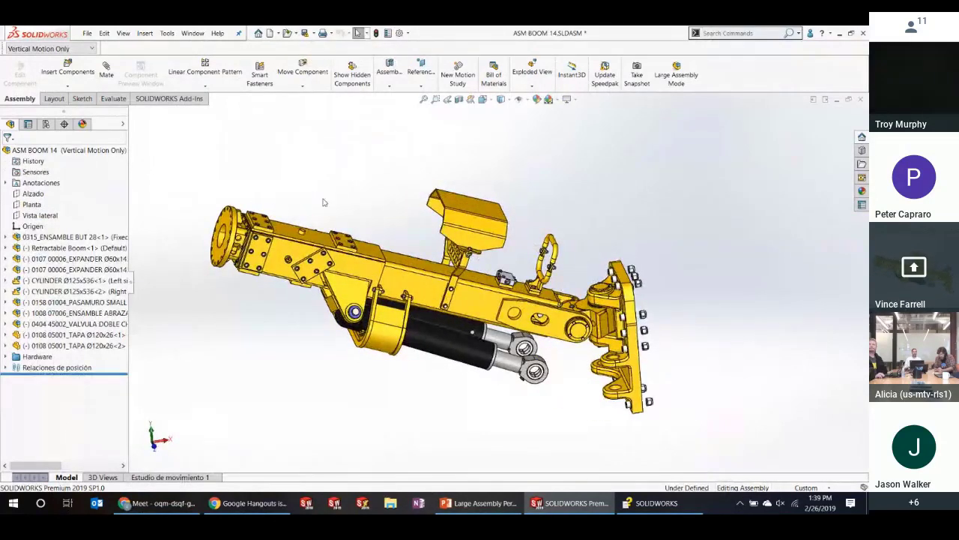
pyautogui.click(113, 98)
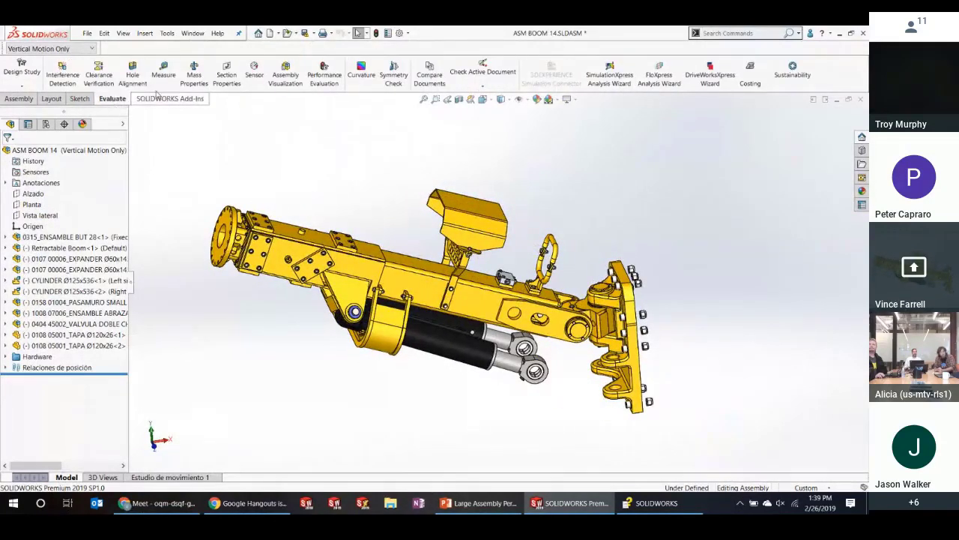
pyautogui.click(335, 77)
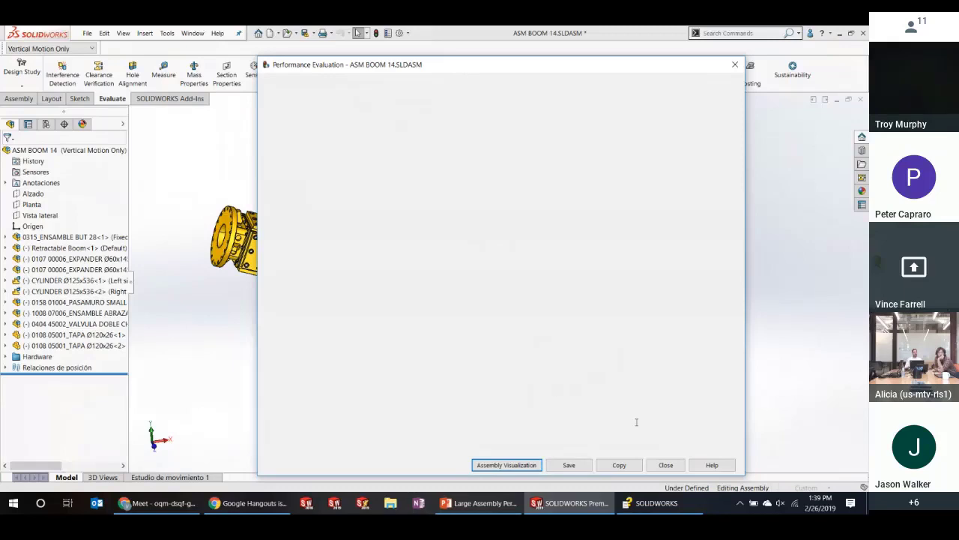
pyautogui.click(666, 466)
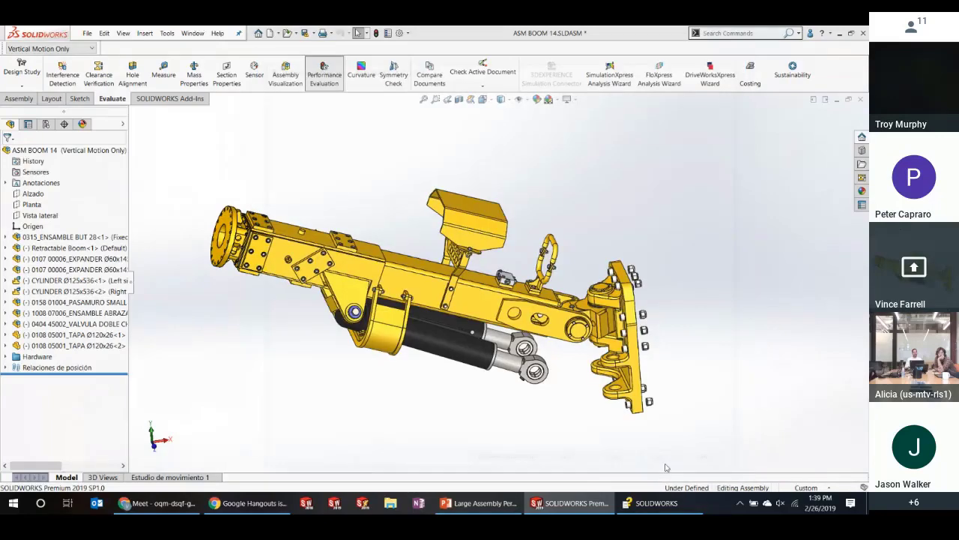
pyautogui.click(324, 83)
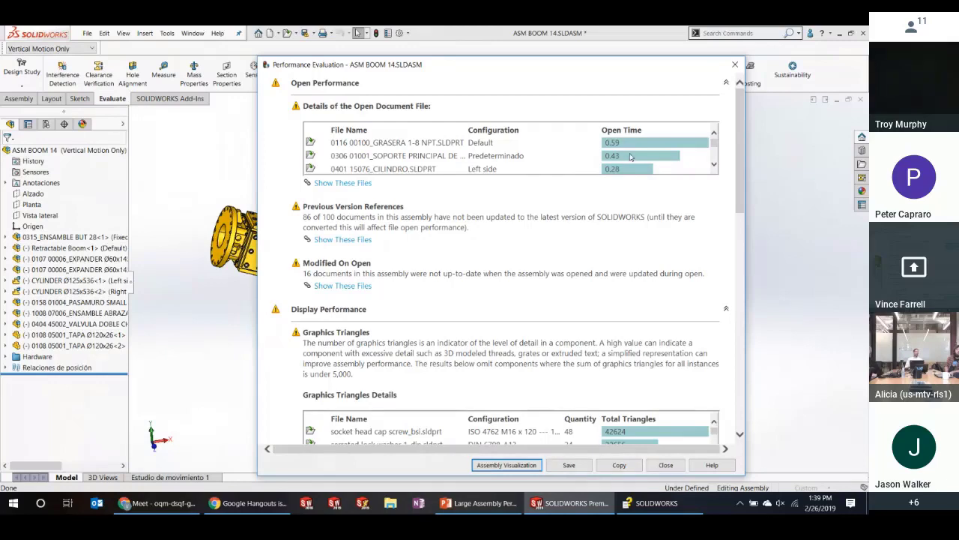
# Examine the Performance Evaluation report's open times, version references, graphics triangles, image quality, rebuild settings and component statistics
pyautogui.scroll(-2, 631, 156)
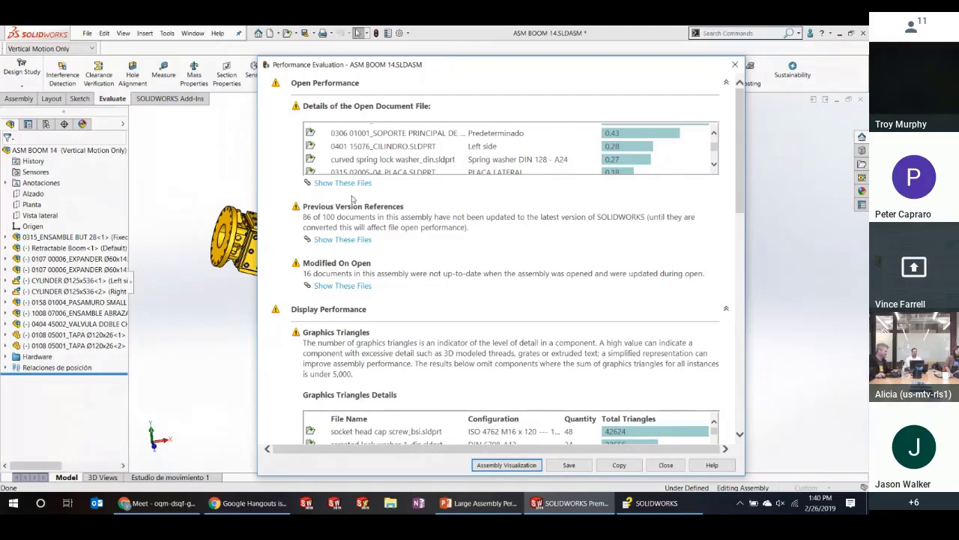
pyautogui.scroll(-2, 439, 305)
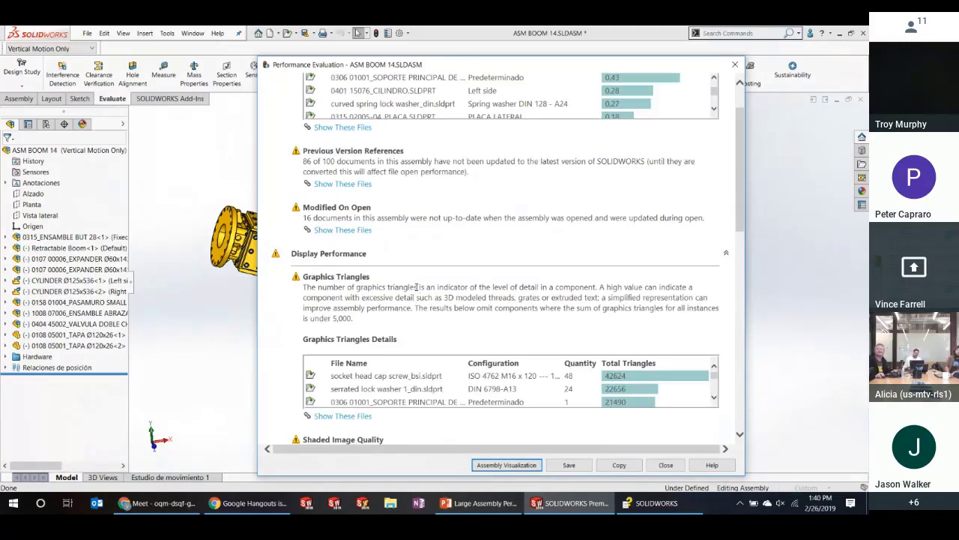
pyautogui.scroll(-4, 417, 287)
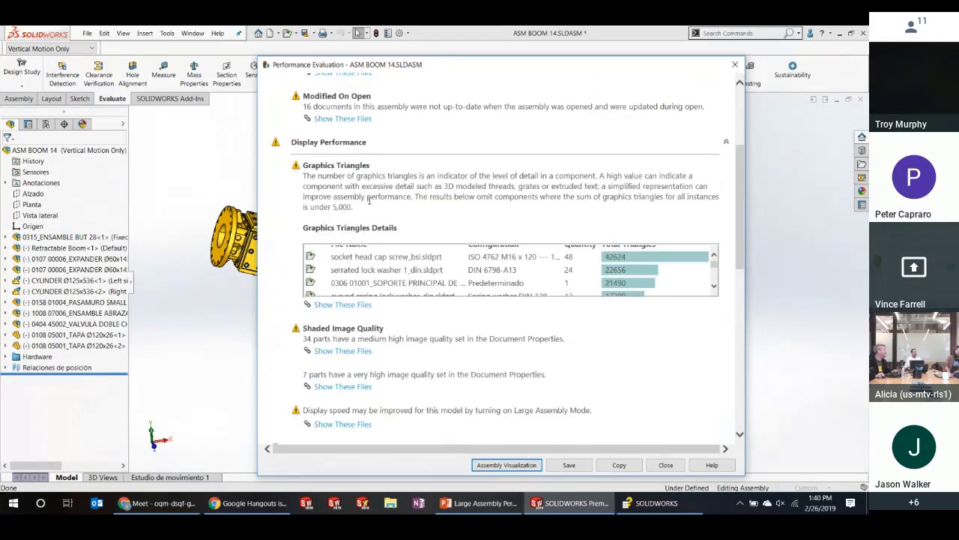
pyautogui.scroll(-2, 368, 201)
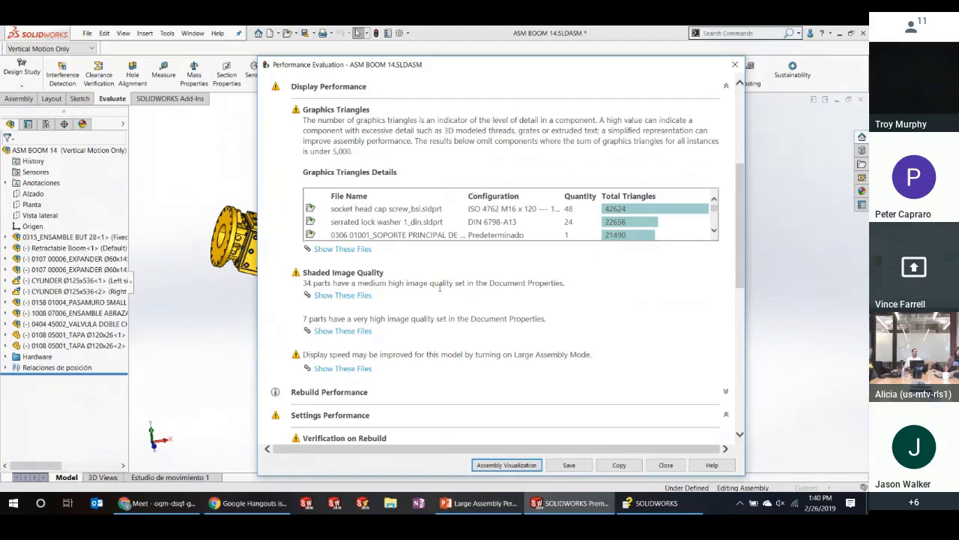
pyautogui.scroll(-2, 455, 286)
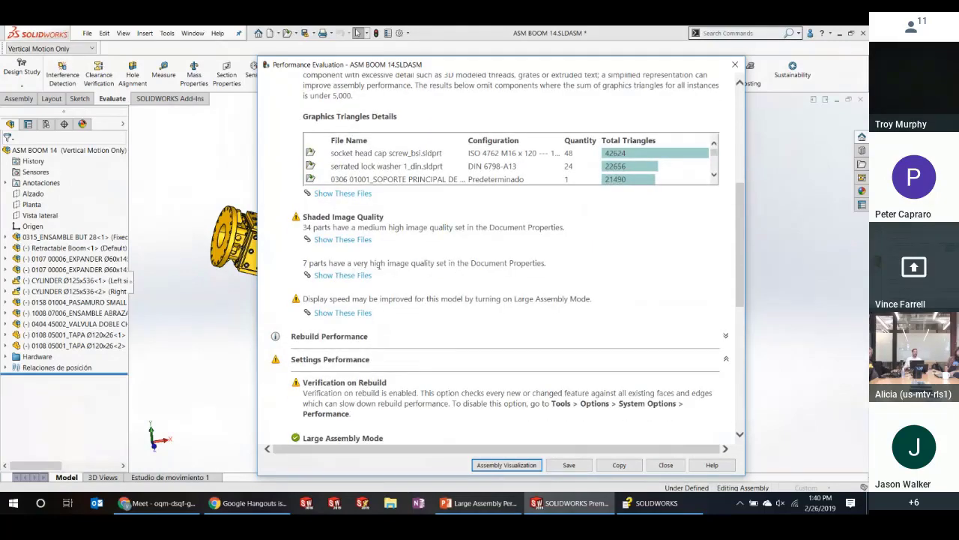
pyautogui.scroll(-2, 380, 270)
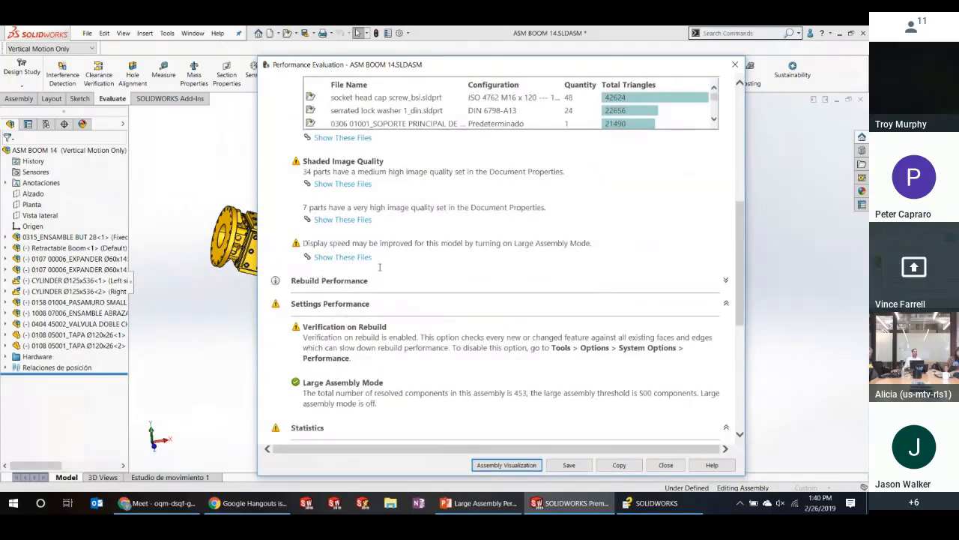
pyautogui.scroll(-2, 379, 266)
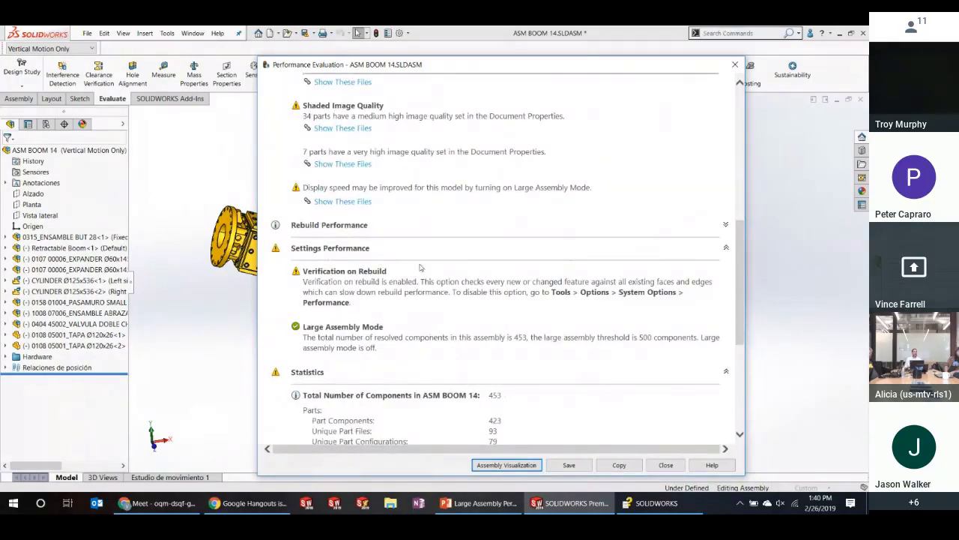
pyautogui.scroll(-4, 393, 302)
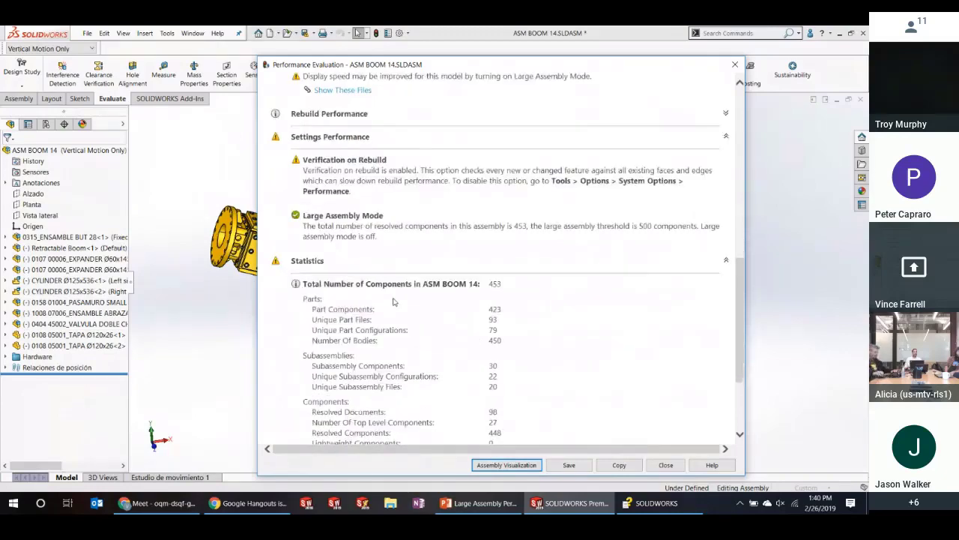
pyautogui.scroll(-2, 393, 302)
pyautogui.scroll(-3, 434, 251)
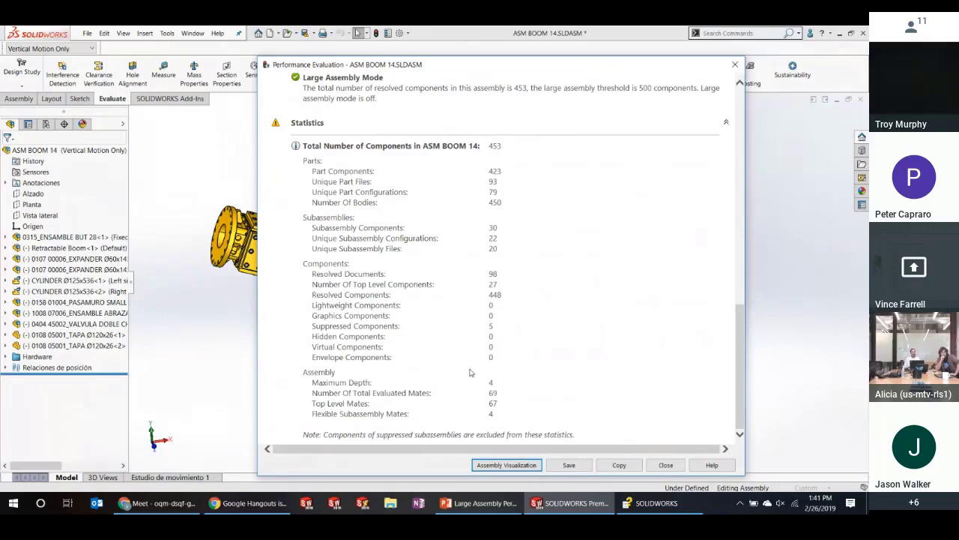
# Close the Performance Evaluation report, switch to PowerPoint and advance through the Performance Evaluation slide to the Assembly Visualization slide
pyautogui.press('ctrl')
pyautogui.click(666, 465)
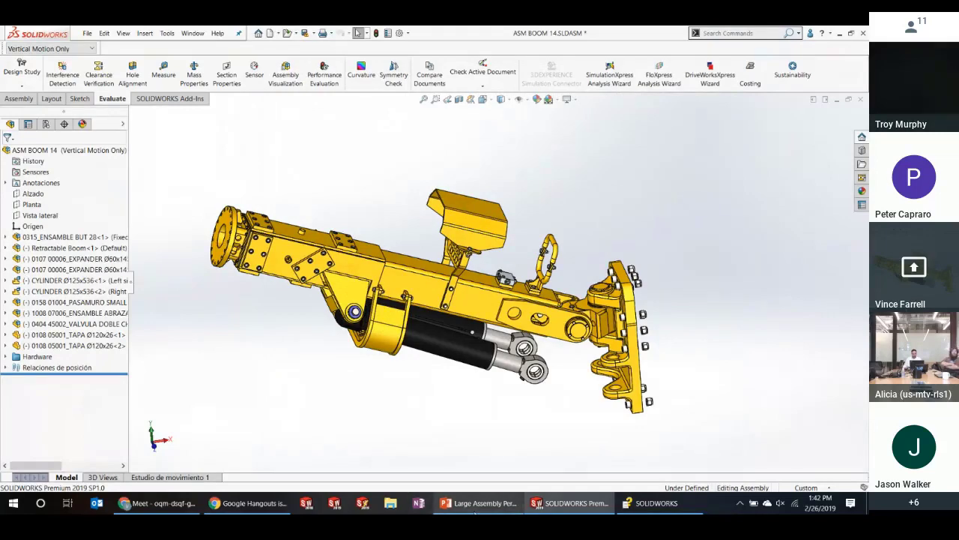
pyautogui.click(475, 503)
pyautogui.click(737, 465)
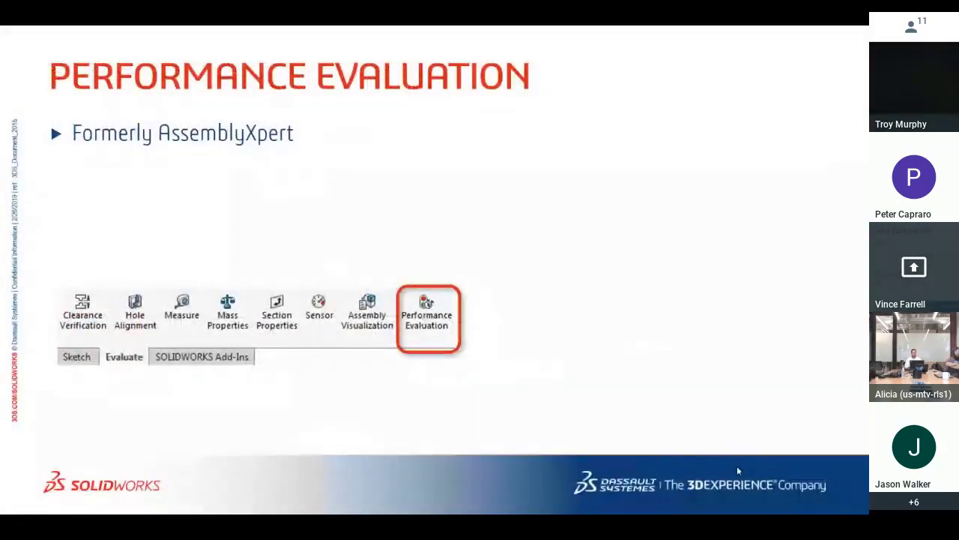
pyautogui.click(737, 470)
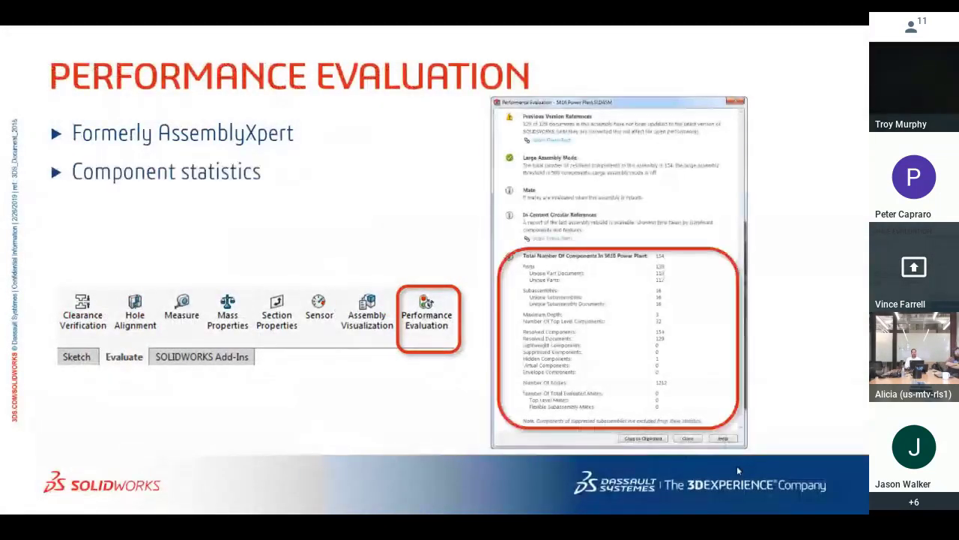
pyautogui.click(737, 467)
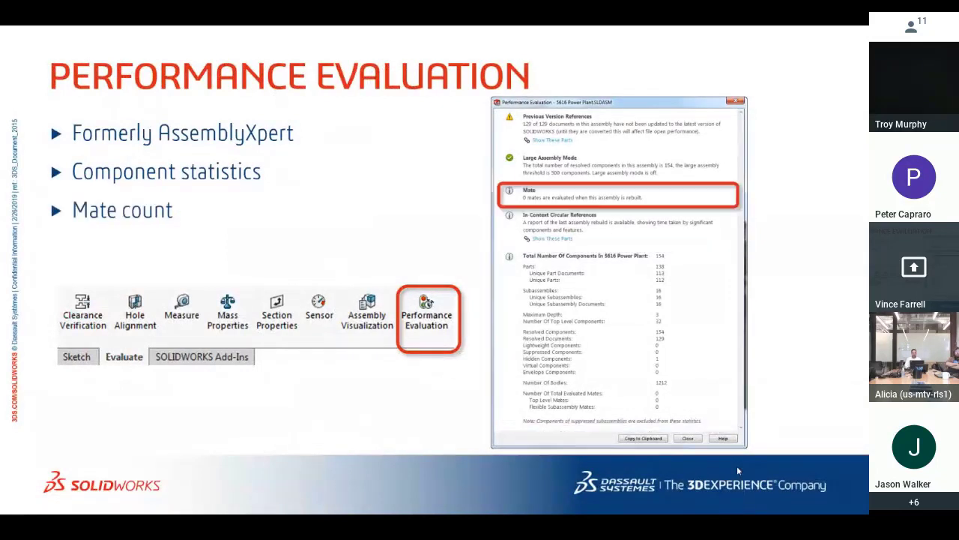
pyautogui.click(737, 466)
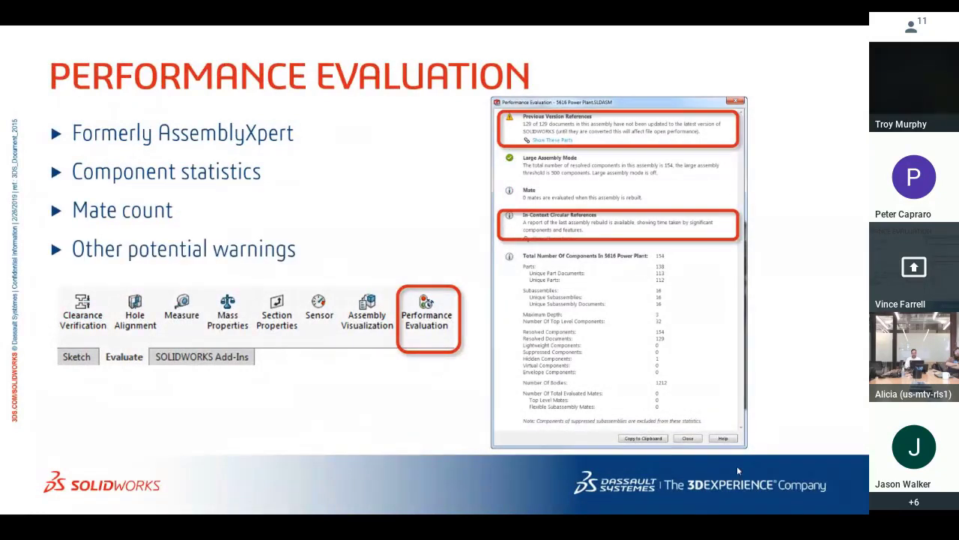
pyautogui.click(737, 465)
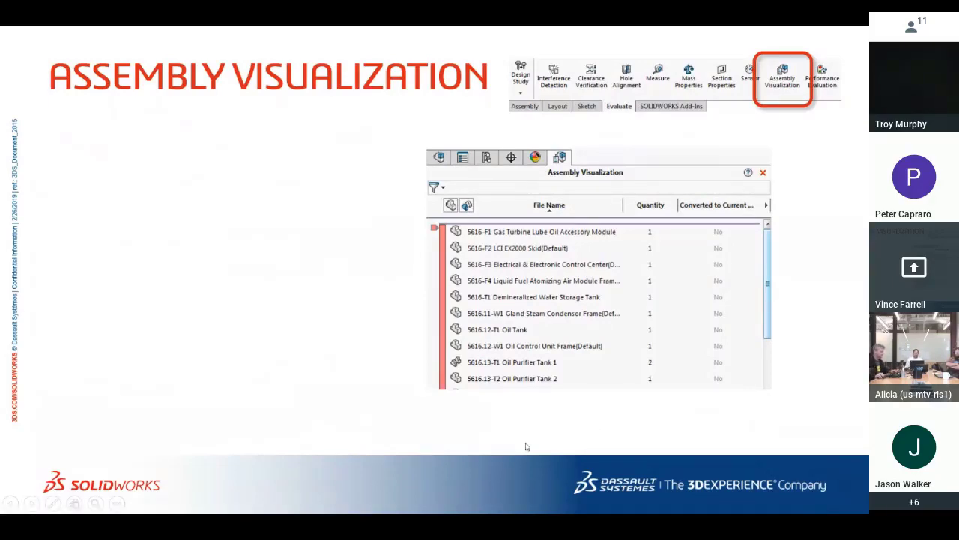
# Switch back to SOLIDWORKS, launch Assembly Visualization from the ASM BOOM 14 Performance Evaluation report, and widen its component list
pyautogui.press('Escape')
pyautogui.click(570, 503)
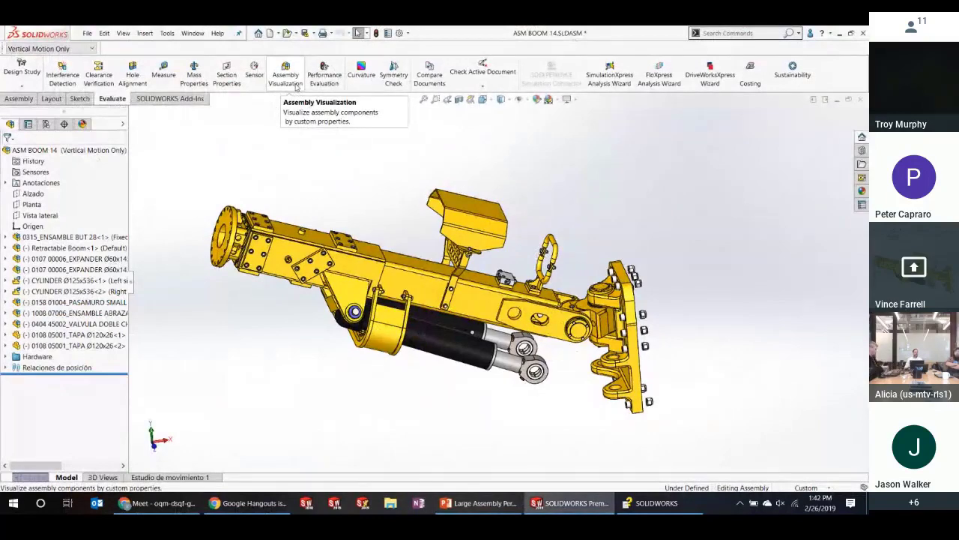
pyautogui.click(324, 78)
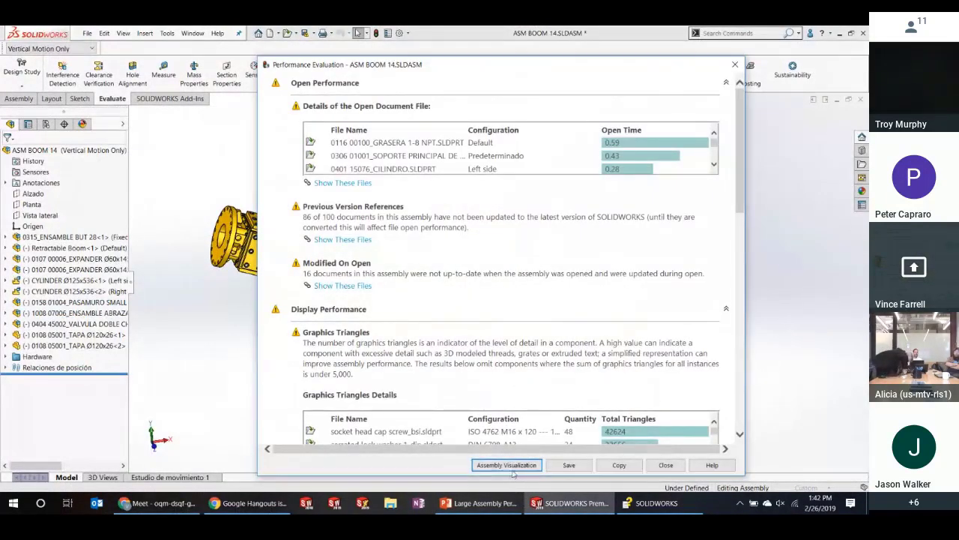
pyautogui.click(508, 464)
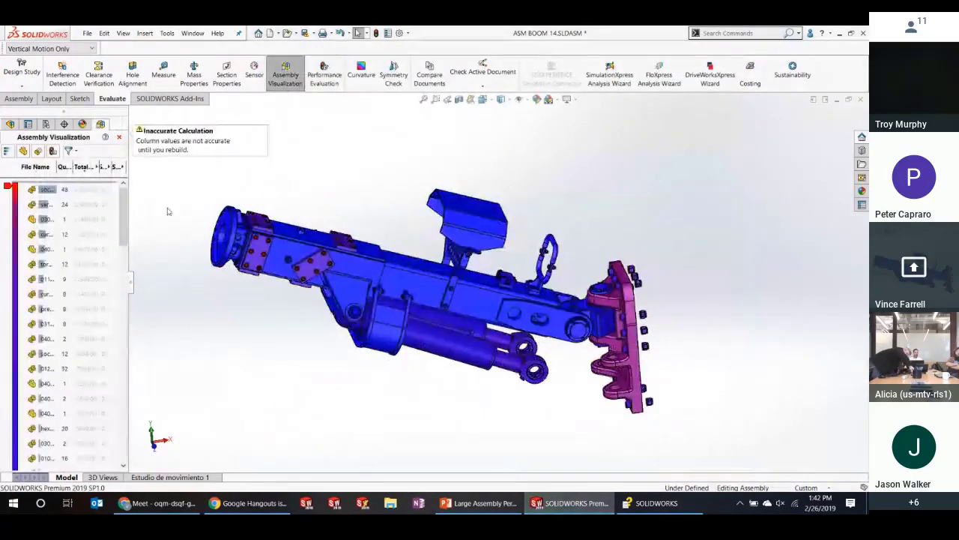
pyautogui.moveTo(133, 278); pyautogui.dragTo(320, 274)
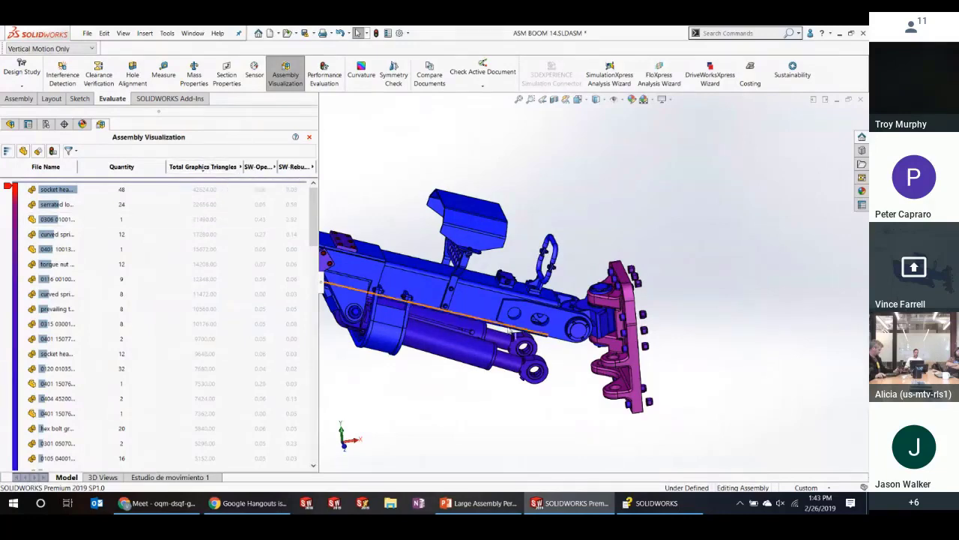
# Inspect the color-coded fasteners up close and sort the component list by SW-Open Time, longest first
pyautogui.press('f')
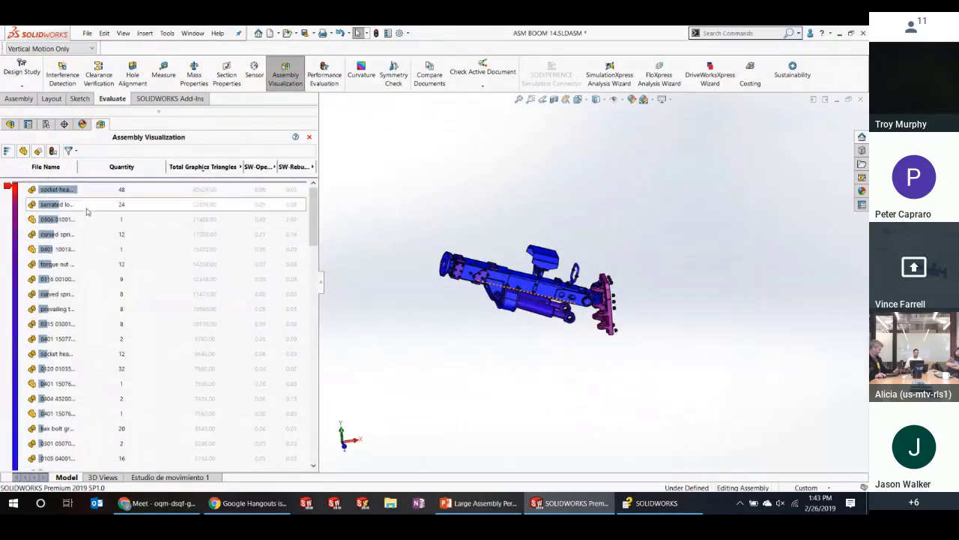
pyautogui.scroll(-3, 528, 314)
pyautogui.scroll(-10, 527, 313)
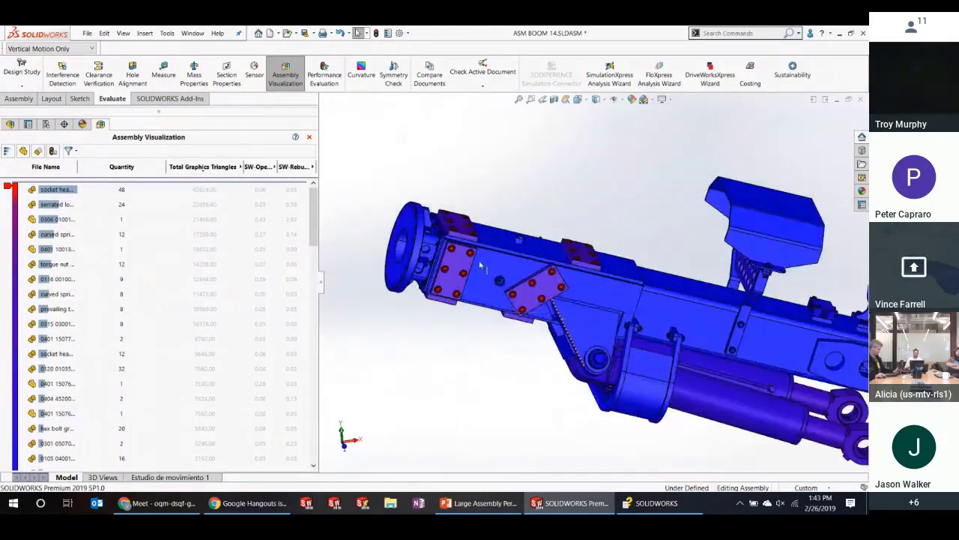
pyautogui.scroll(-2, 496, 258)
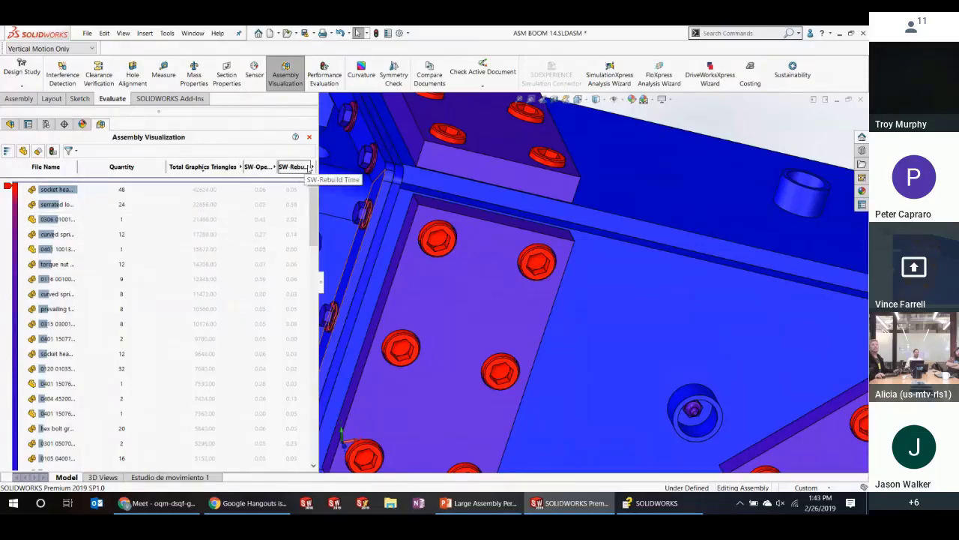
pyautogui.click(268, 167)
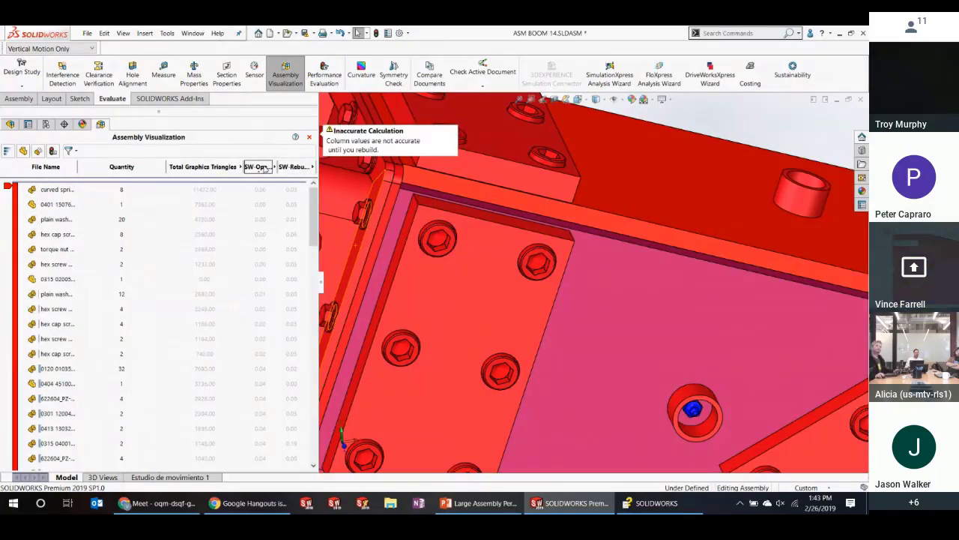
pyautogui.click(263, 167)
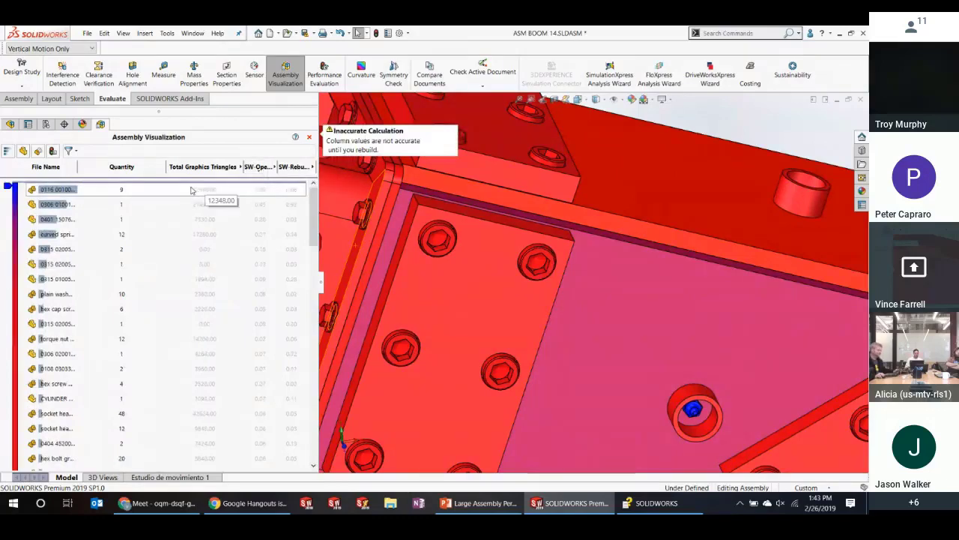
# Zoom to the two components with the longest open times, 0116 00100 and 0306 01001, and clear the selection
pyautogui.rightClick(51, 192)
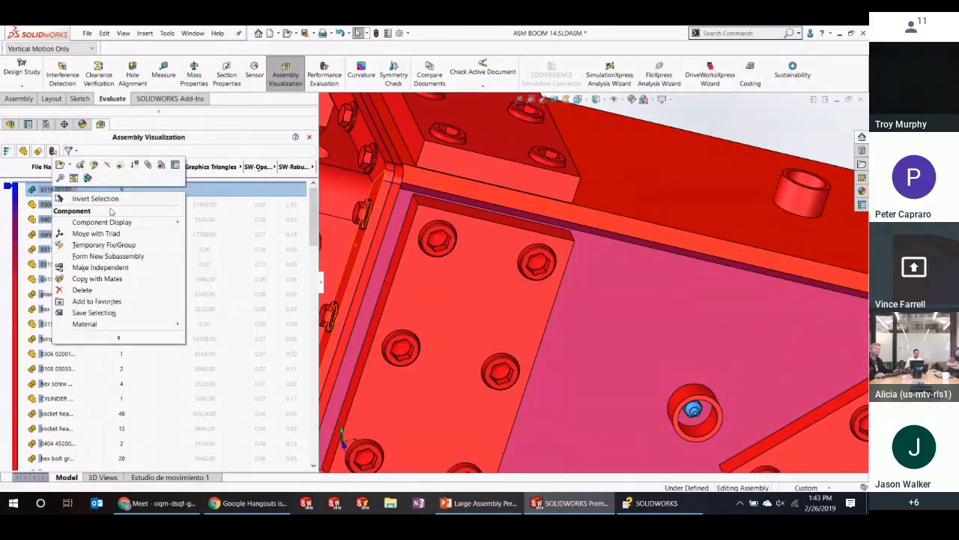
pyautogui.click(60, 178)
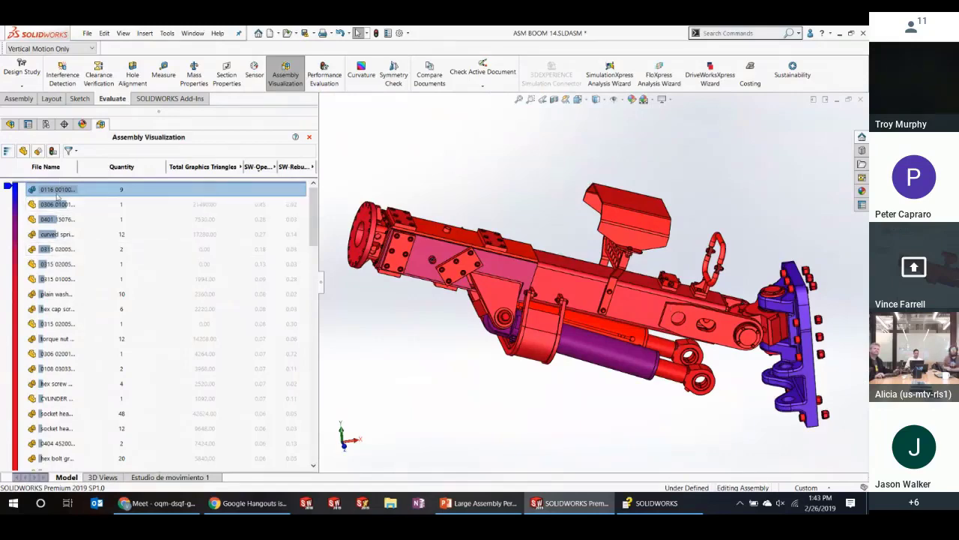
pyautogui.rightClick(60, 206)
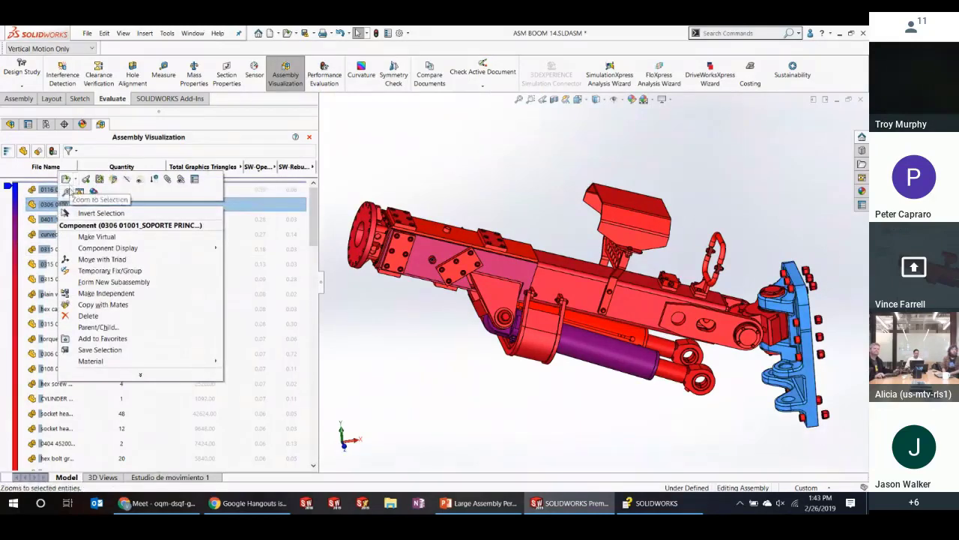
pyautogui.click(71, 191)
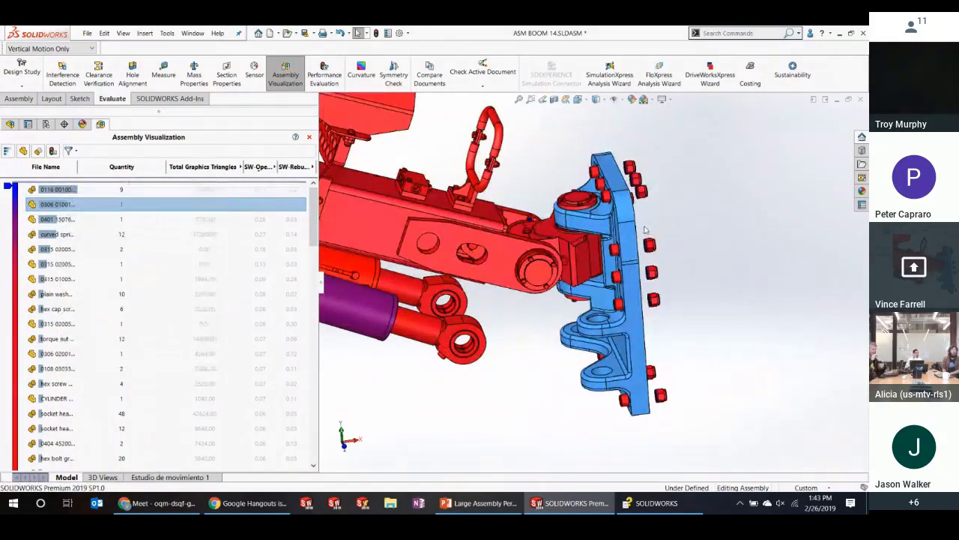
pyautogui.click(675, 223)
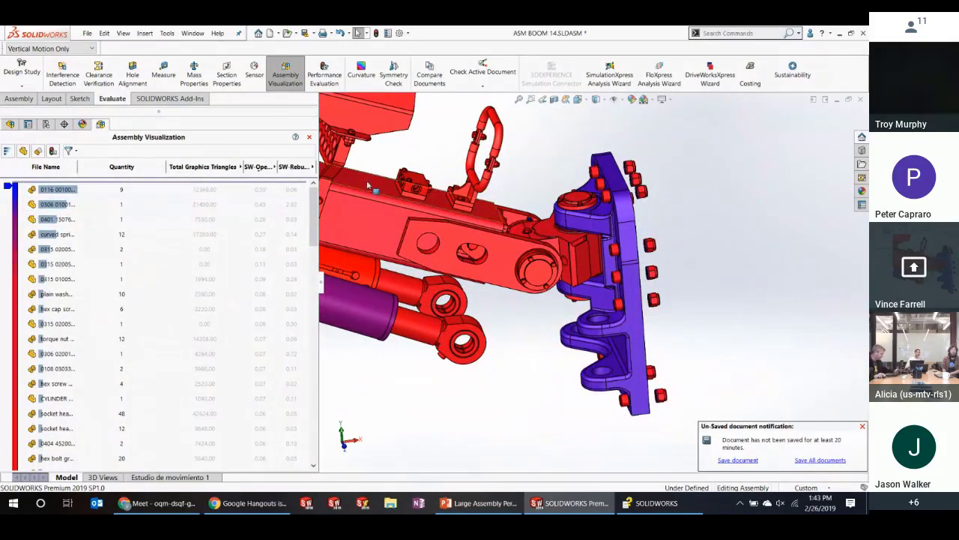
# Examine the column, value bar and Performance Analysis options available for the Assembly Visualization list, widening the list further
pyautogui.click(314, 168)
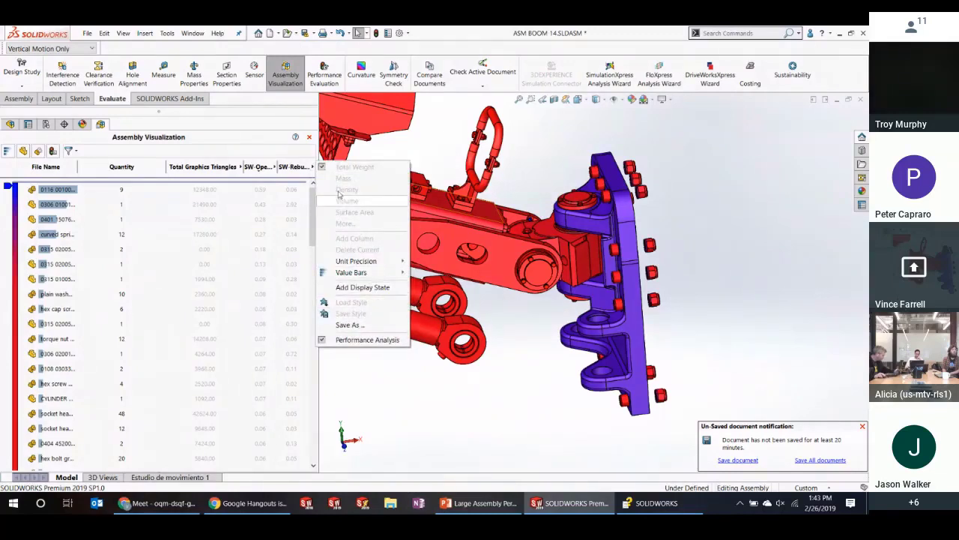
pyautogui.click(313, 168)
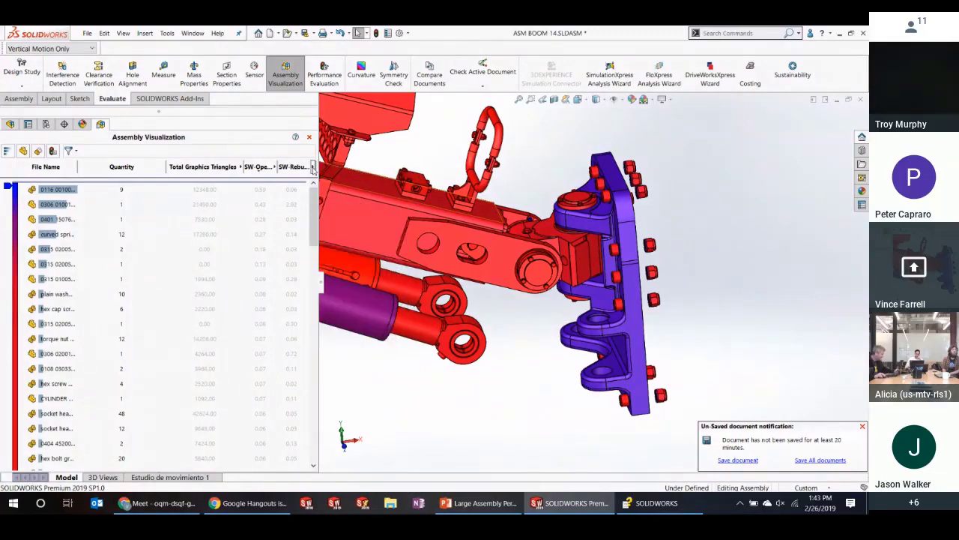
pyautogui.rightClick(291, 168)
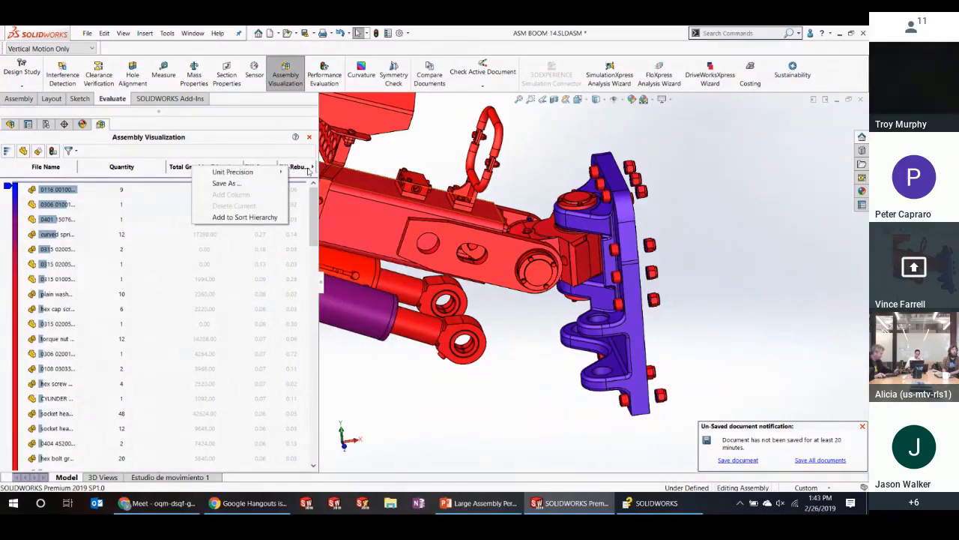
pyautogui.click(314, 169)
pyautogui.click(314, 169)
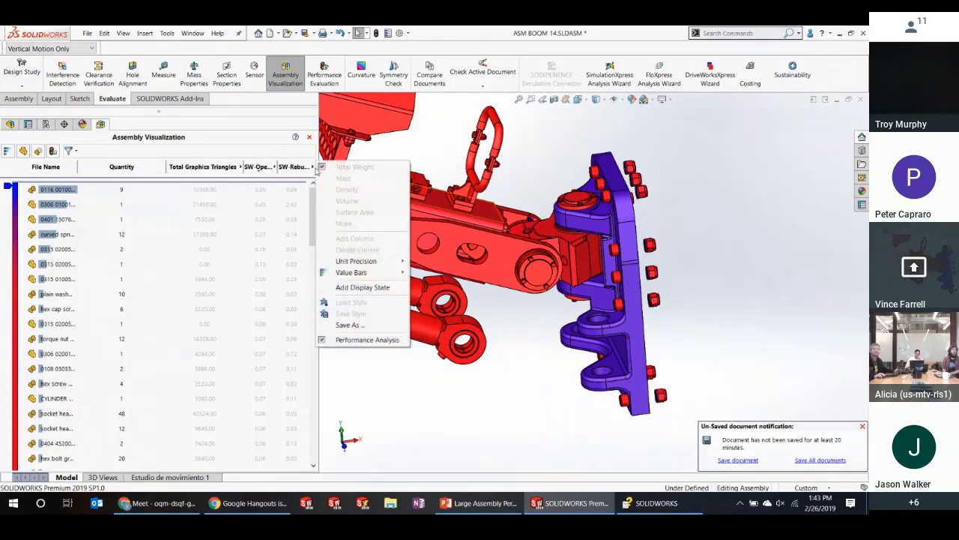
pyautogui.moveTo(389, 277)
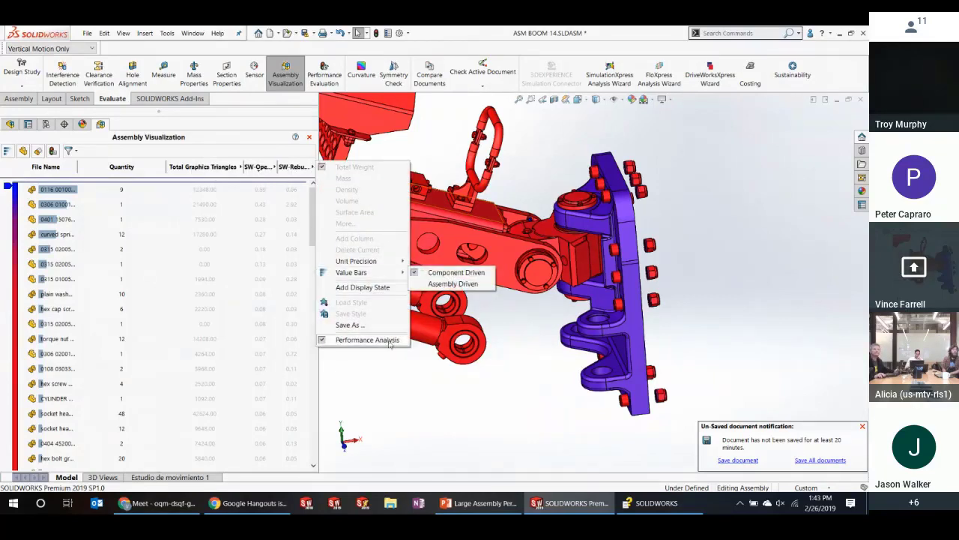
pyautogui.click(322, 288)
pyautogui.moveTo(322, 287); pyautogui.dragTo(439, 255)
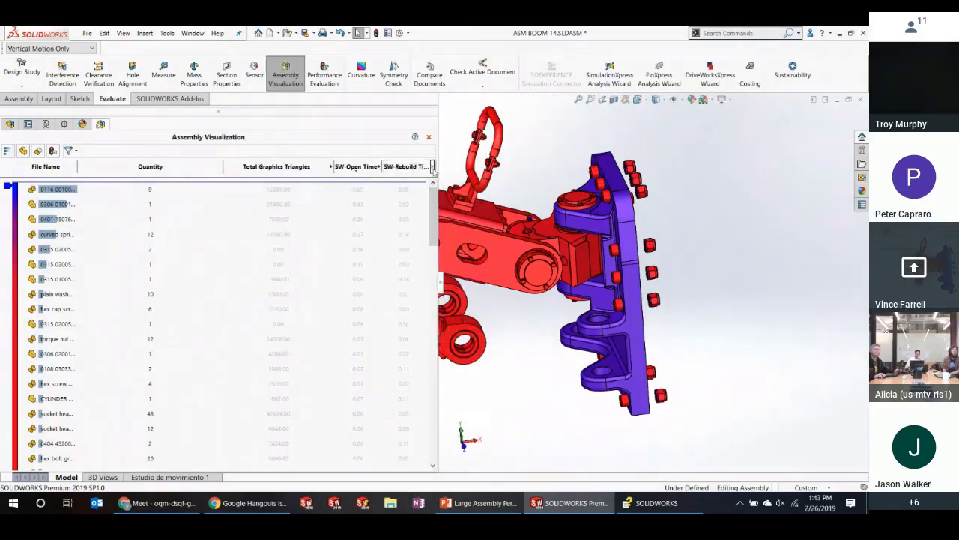
pyautogui.click(433, 170)
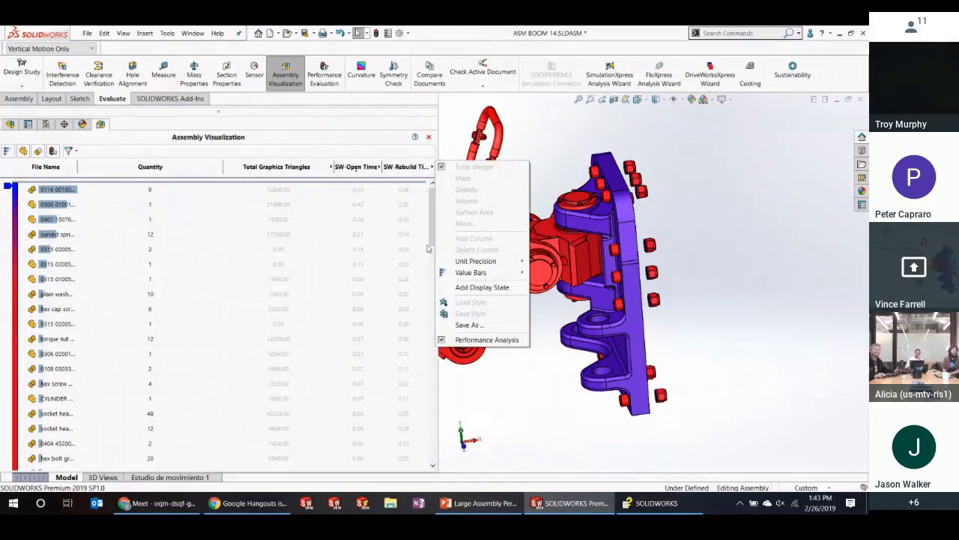
pyautogui.click(513, 455)
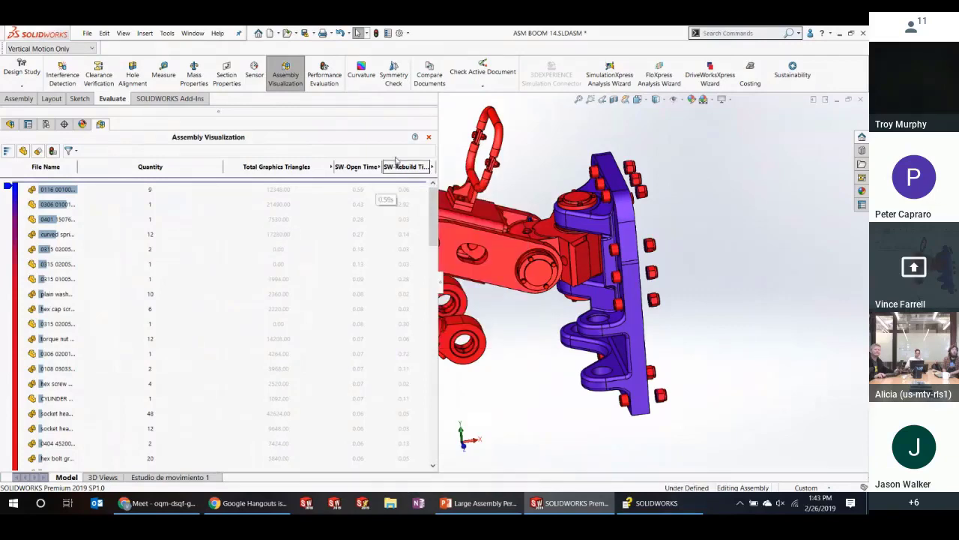
# Open the help topic for Assembly Visualization, read the button descriptions including Performance Analysis, and close the help window
pyautogui.press('ctrl')
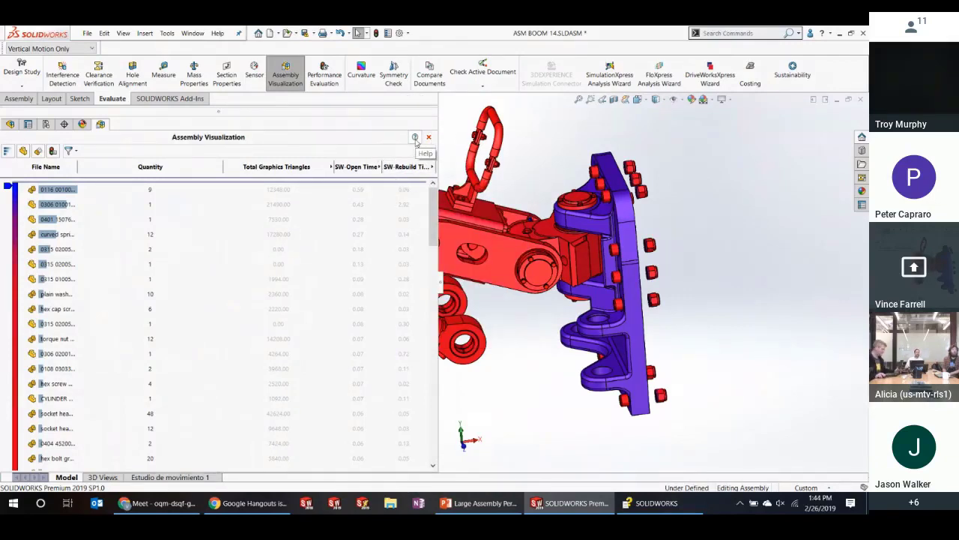
pyautogui.click(416, 139)
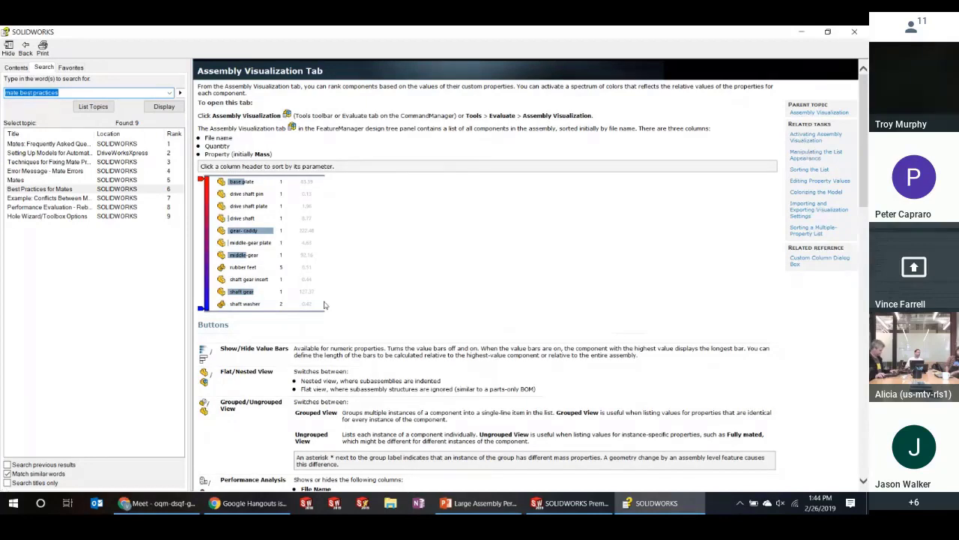
pyautogui.scroll(-3, 324, 305)
pyautogui.scroll(-2, 325, 305)
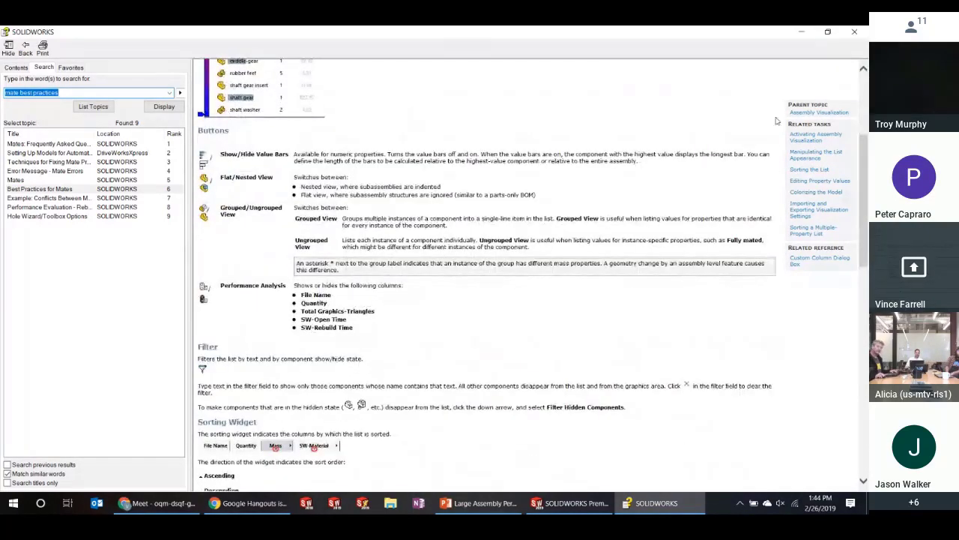
pyautogui.click(858, 31)
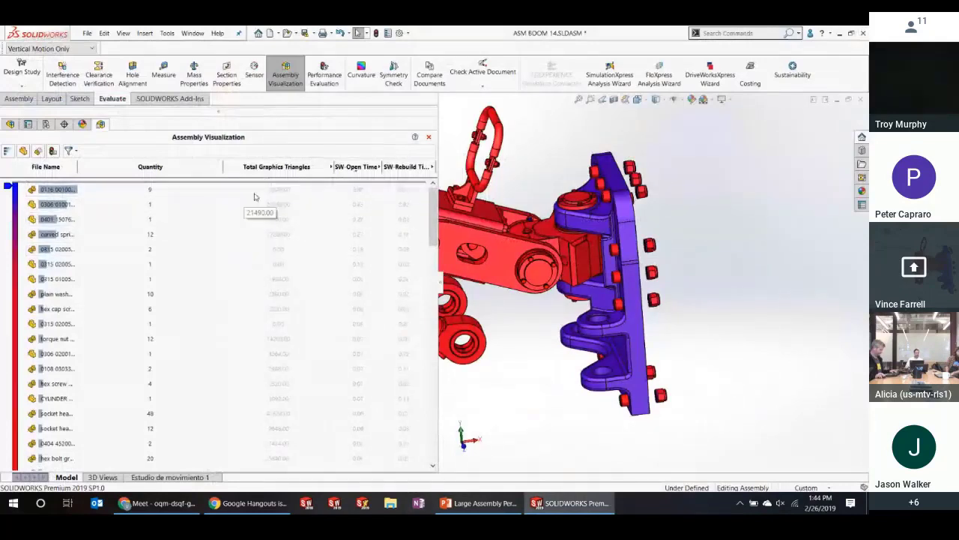
# Exit Assembly Visualization and narrow the feature tree to enlarge the graphics area
pyautogui.moveTo(439, 283); pyautogui.dragTo(342, 282)
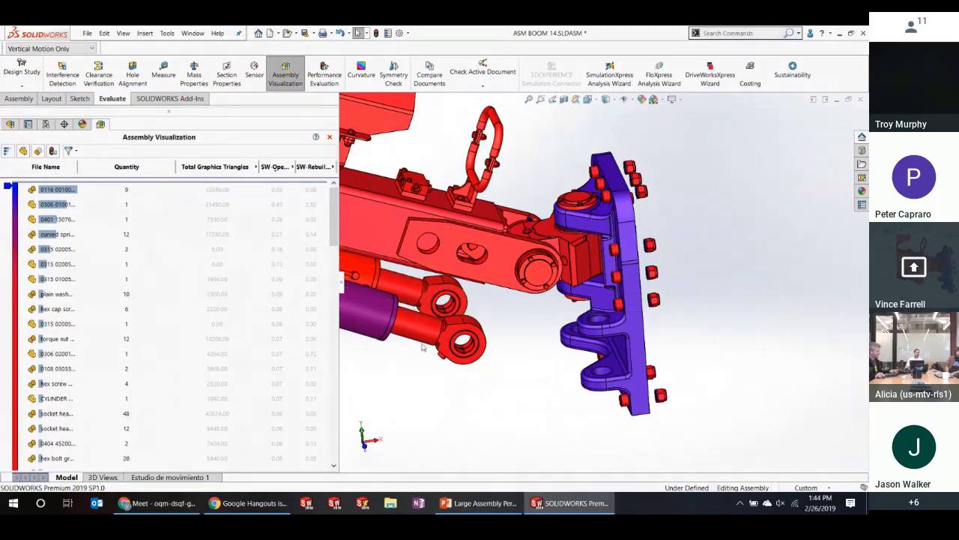
pyautogui.click(329, 138)
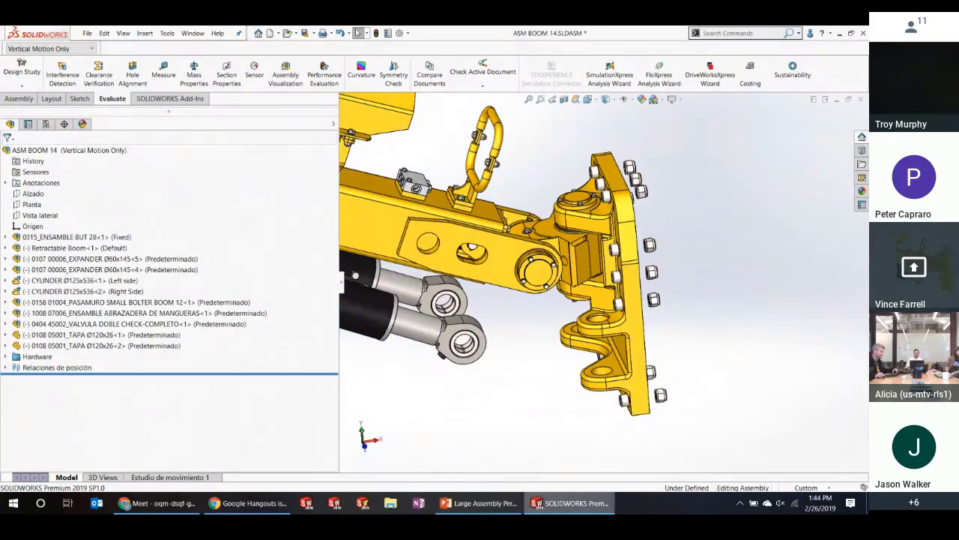
pyautogui.moveTo(339, 287); pyautogui.dragTo(210, 286)
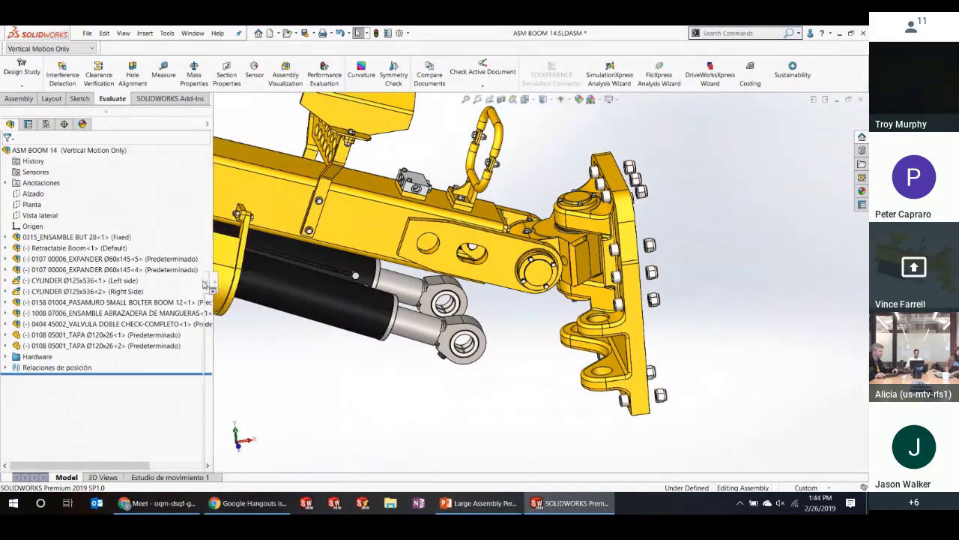
# Switch to PowerPoint and present the Large Assembly Performance slides from Assembly Visualization through Tab to Hide
pyautogui.click(479, 502)
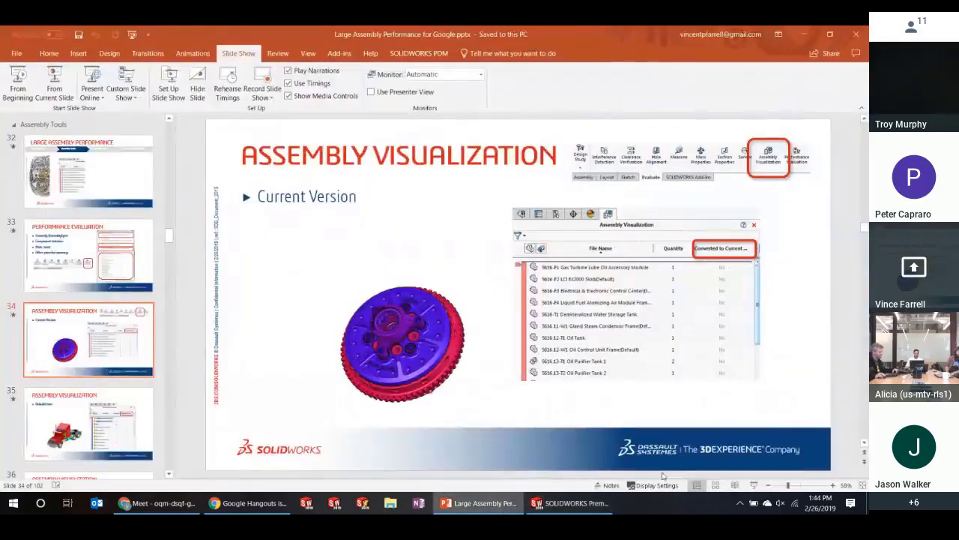
pyautogui.click(754, 484)
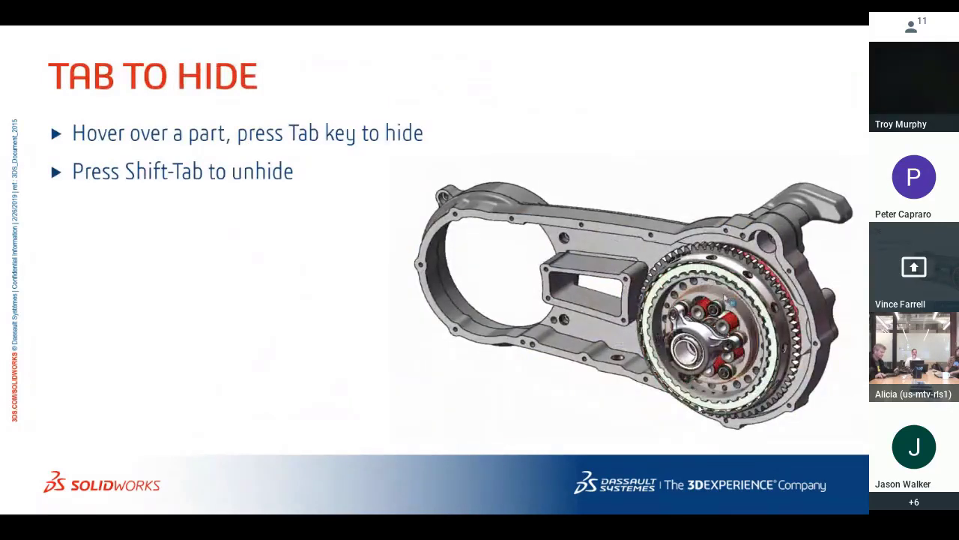
pyautogui.moveTo(490, 289)
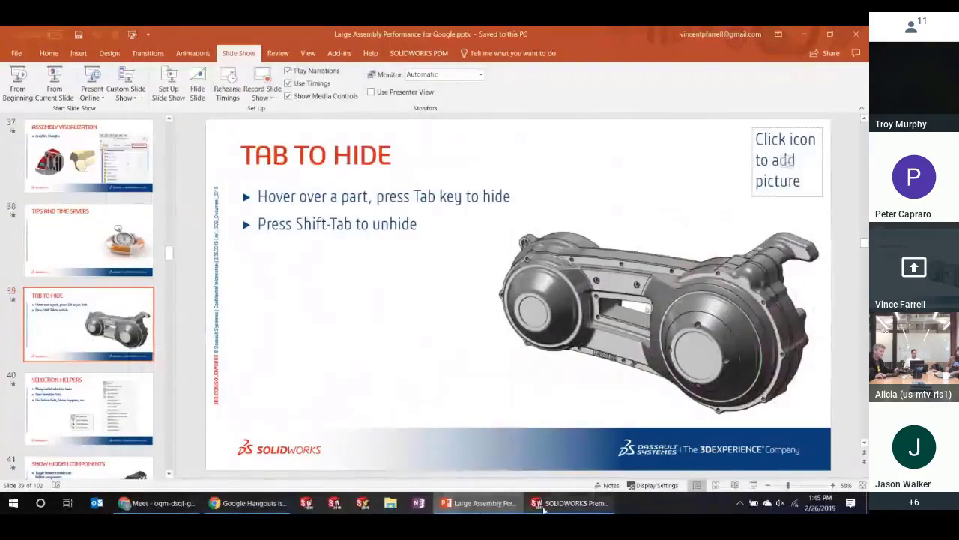
pyautogui.click(570, 503)
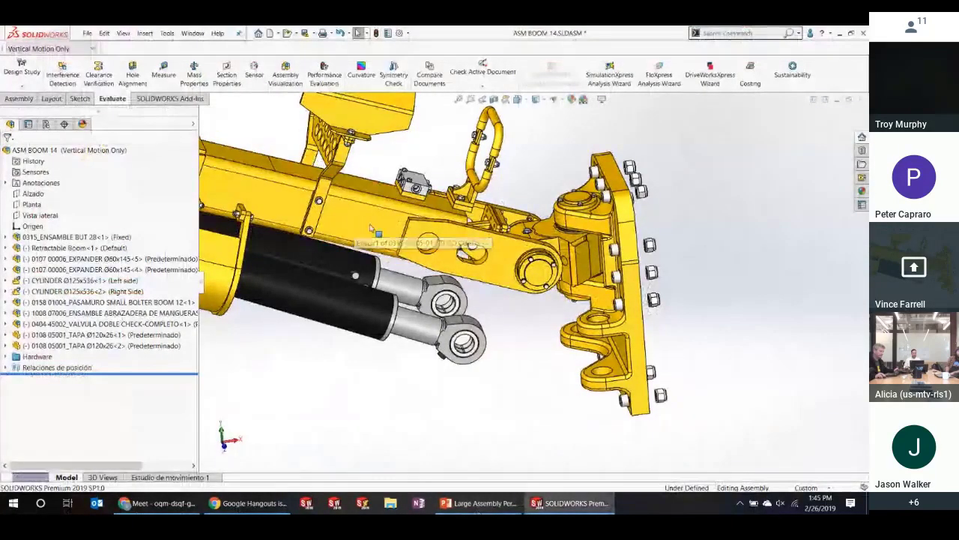
pyautogui.press('Tab')
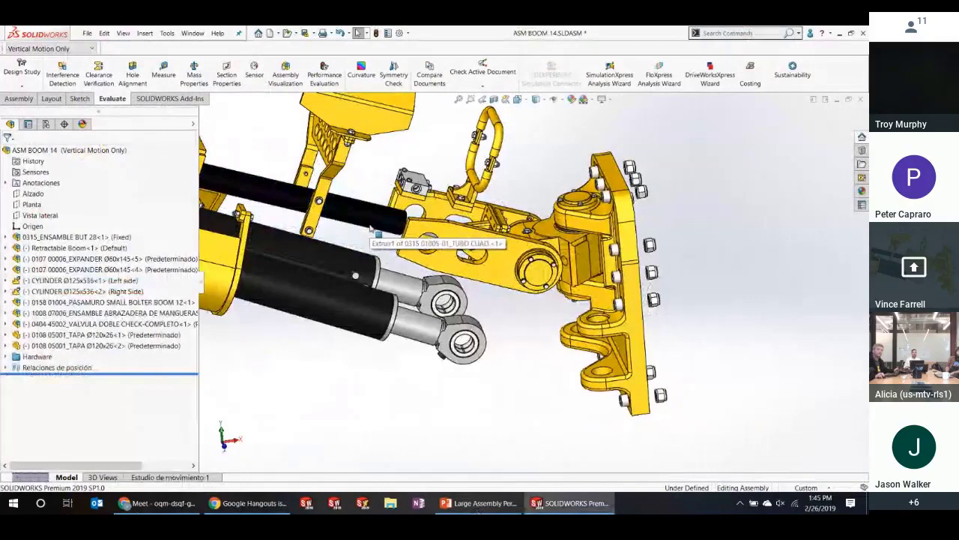
pyautogui.hotkey('shift', 'Tab')
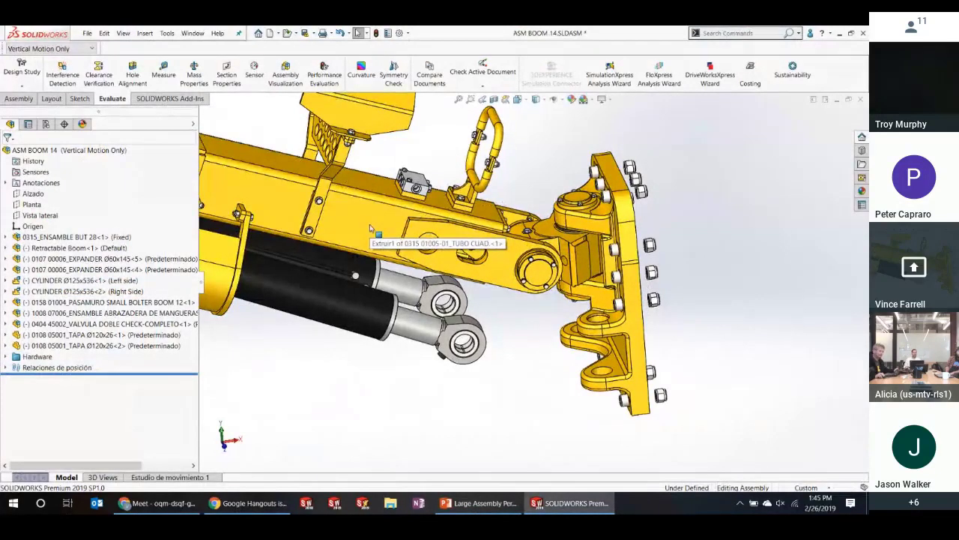
pyautogui.click(370, 226)
pyautogui.press('Tab')
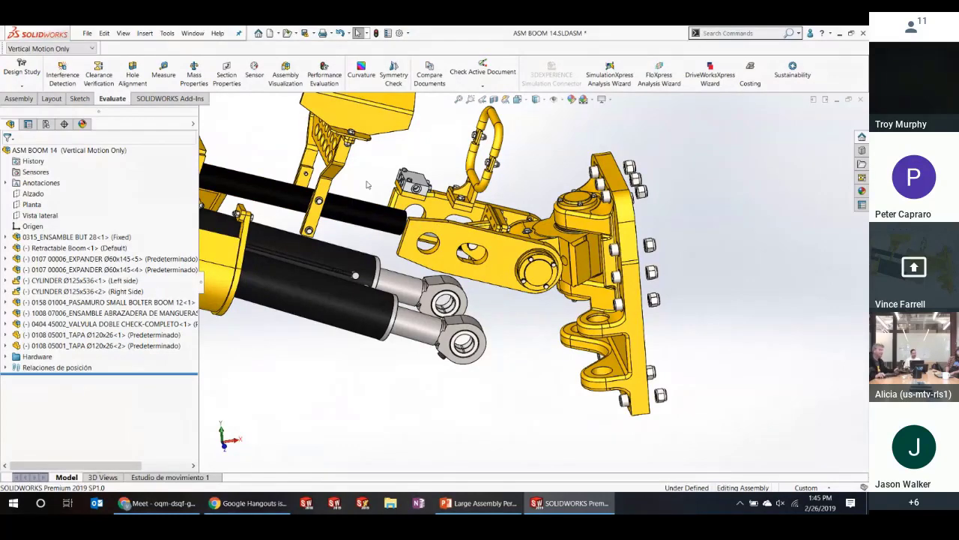
pyautogui.hotkey('shift', 'Tab')
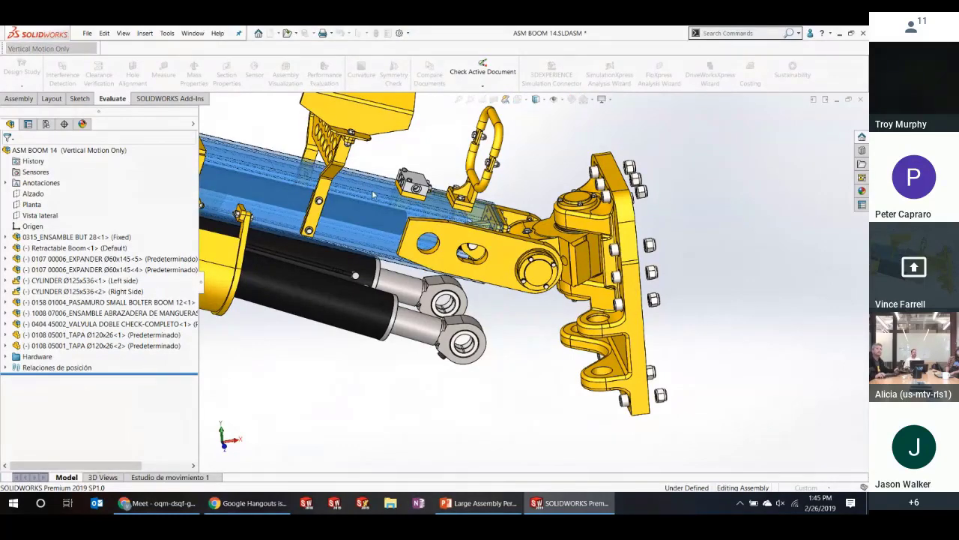
pyautogui.click(374, 194)
pyautogui.hotkey('shift', 'Tab')
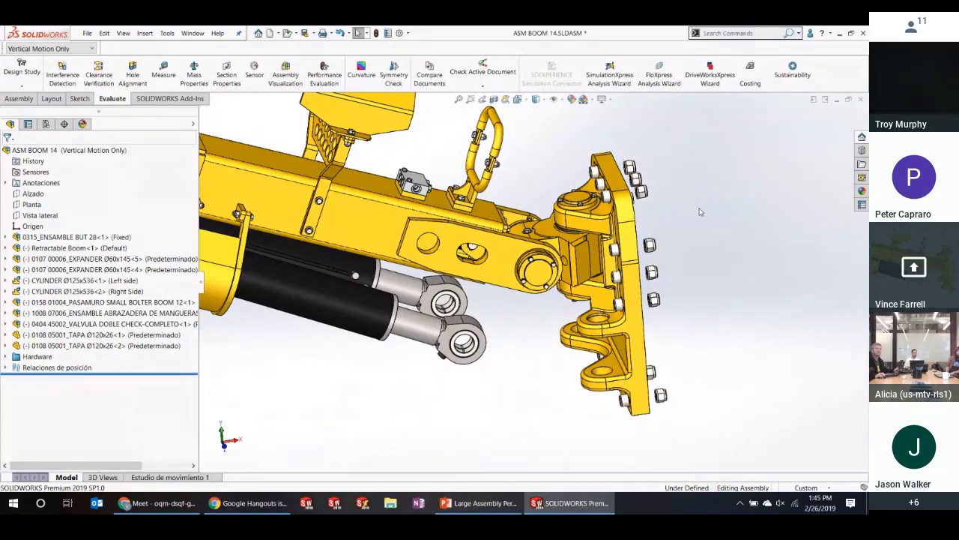
# Return to PowerPoint, resume the slide show at Tab to Hide, advance to Selection Helpers and end the show
pyautogui.click(479, 503)
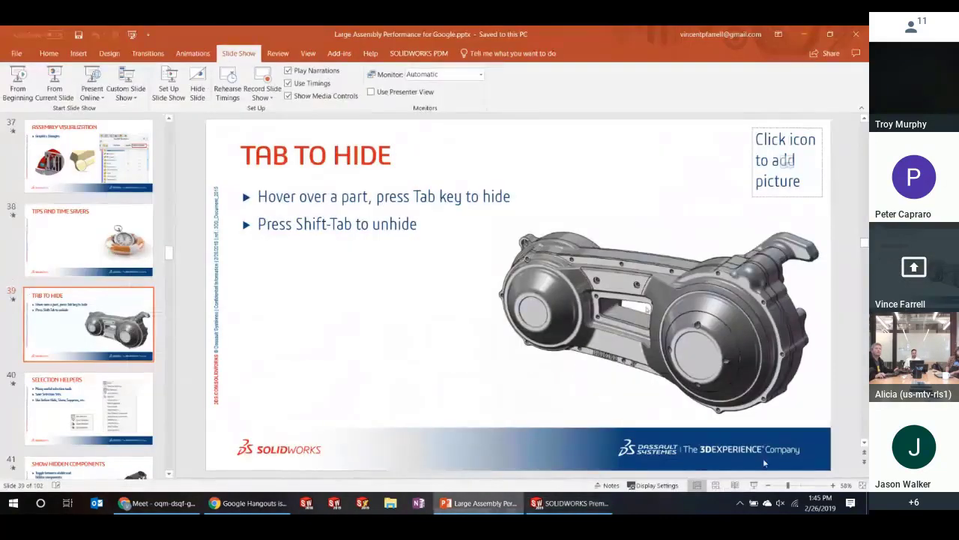
pyautogui.click(753, 484)
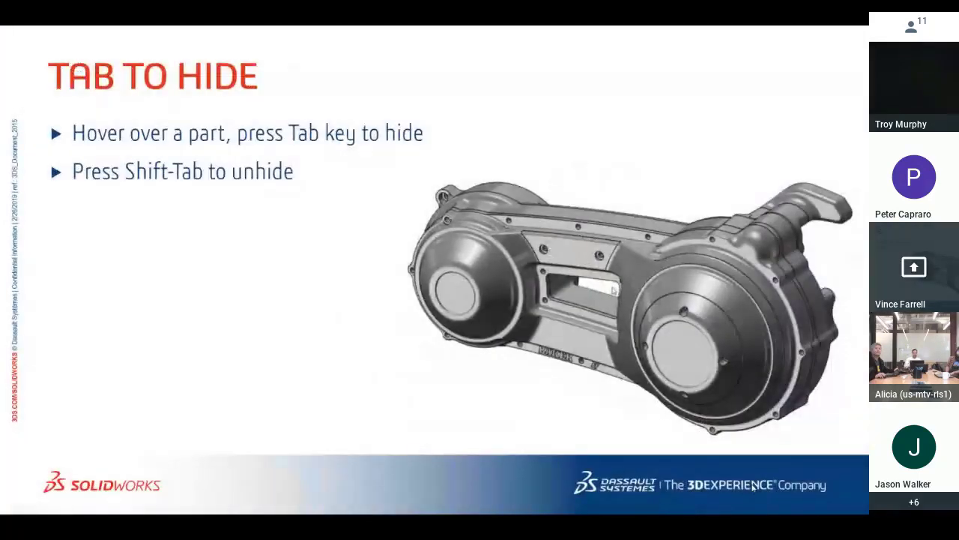
pyautogui.click(753, 485)
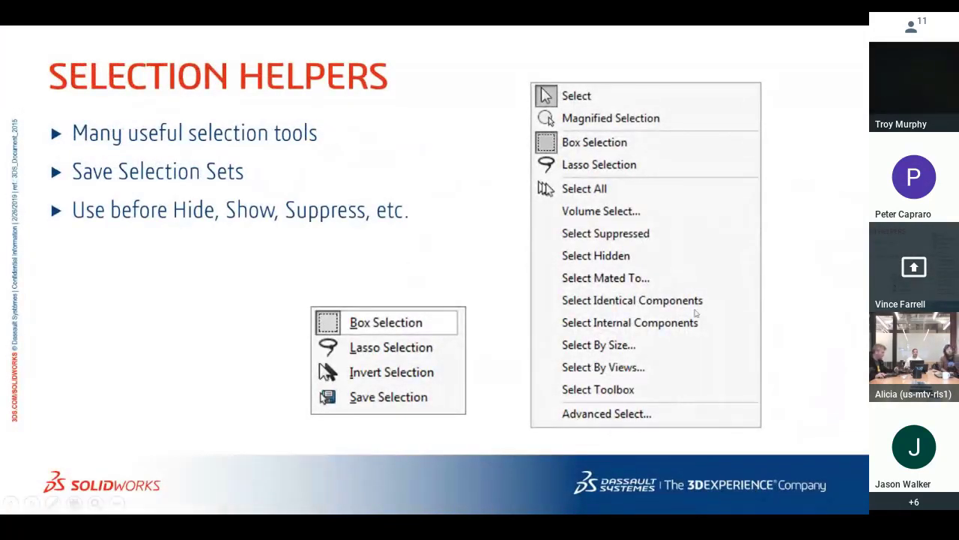
pyautogui.press('Escape')
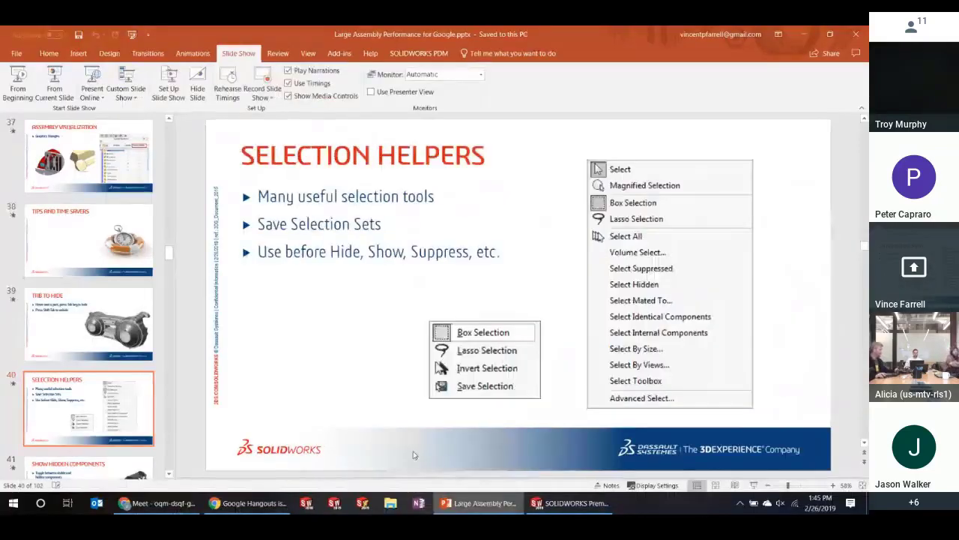
# Switch to SOLIDWORKS and review the available component selection options, such as Select By Size, without choosing one
pyautogui.click(558, 507)
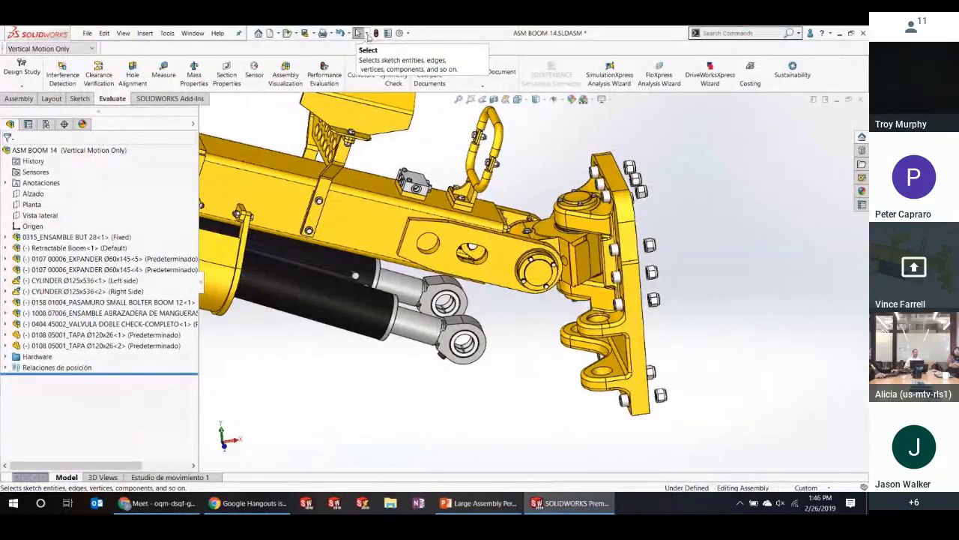
pyautogui.click(366, 34)
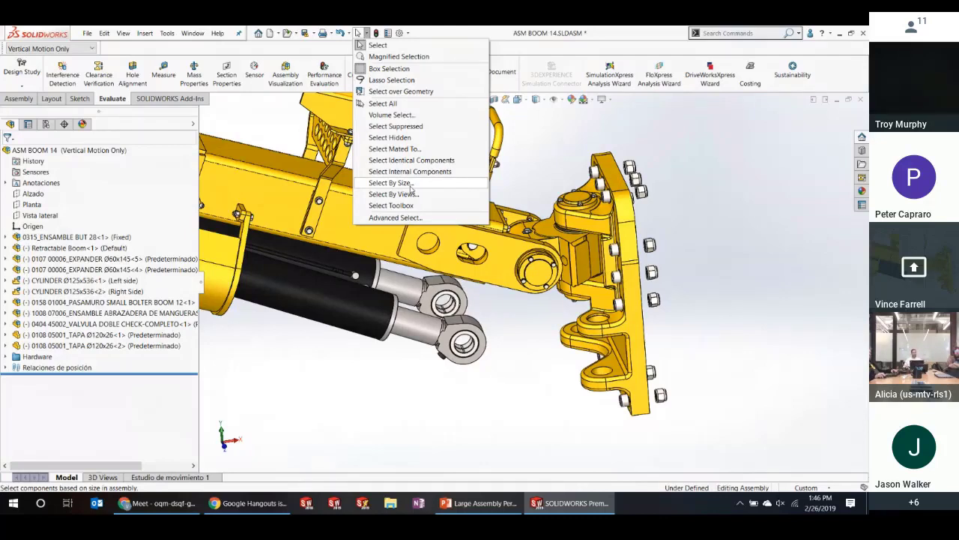
pyautogui.click(739, 174)
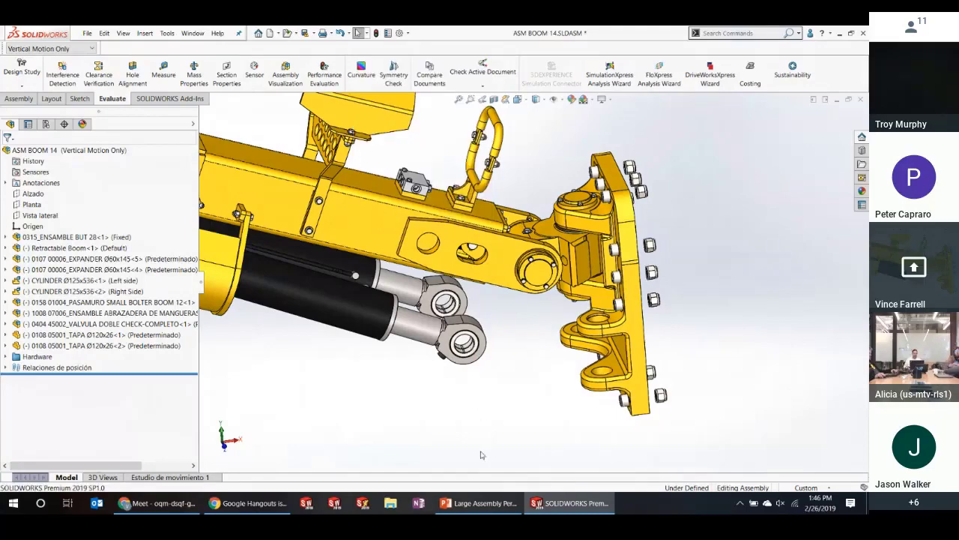
# Return to PowerPoint, present the slides from Selection Helpers through Show Hidden Components to Recent Files, and end the show
pyautogui.click(480, 503)
pyautogui.click(754, 486)
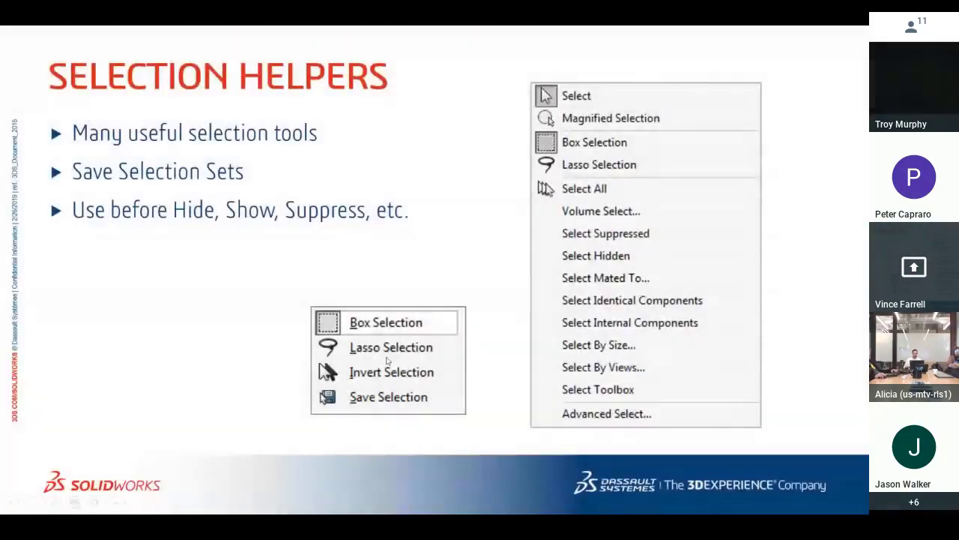
pyautogui.click(387, 362)
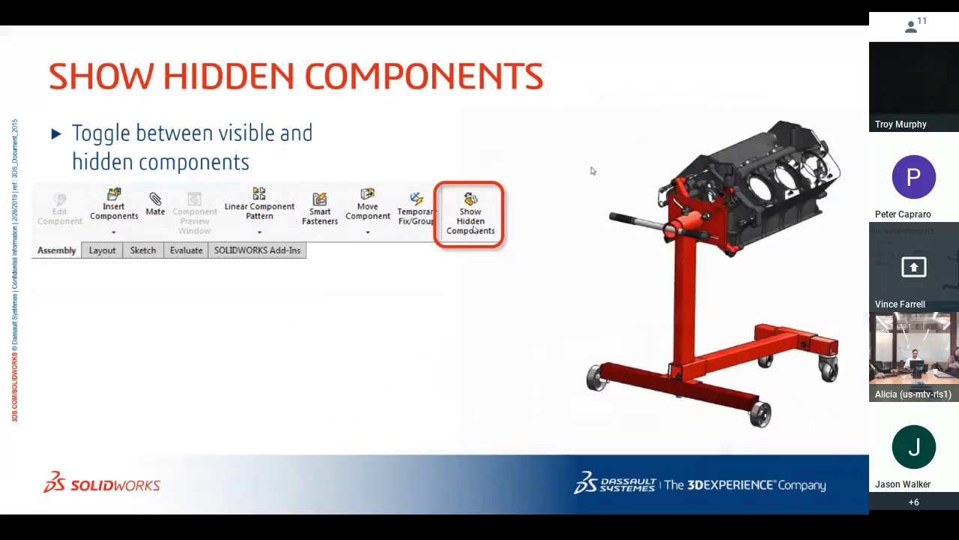
pyautogui.press('Right')
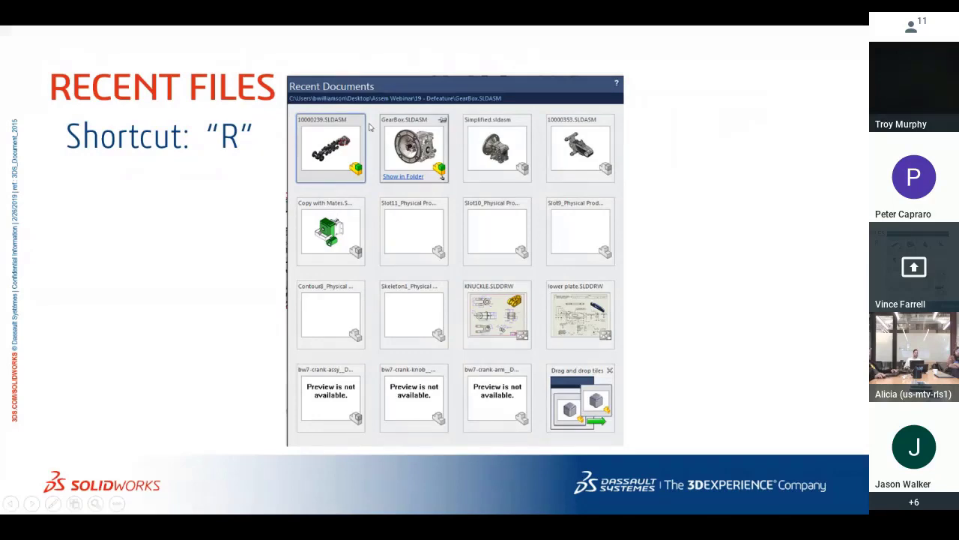
pyautogui.hotkey('alt', 'Tab')
pyautogui.press('Escape')
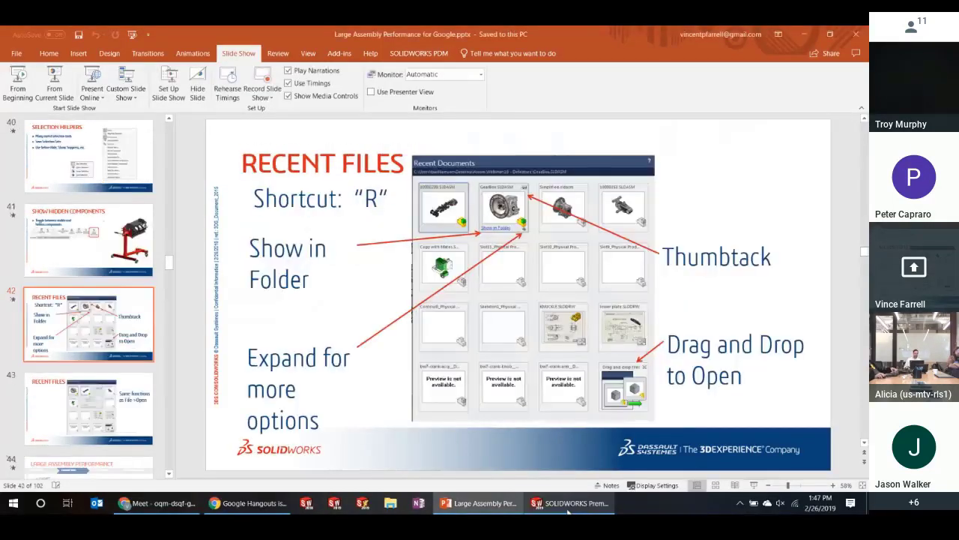
# Switch to SOLIDWORKS, show the recent documents and pin Bolter 77D.SLDASM and continuity.SLDPRT
pyautogui.hotkey('alt', 'Tab')
pyautogui.hotkey('ctrl', 'F2')
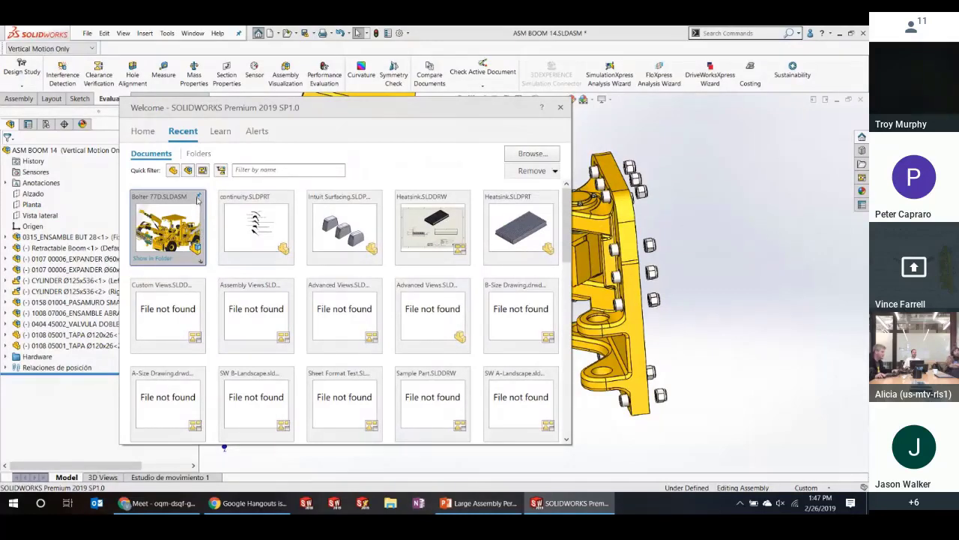
pyautogui.click(198, 197)
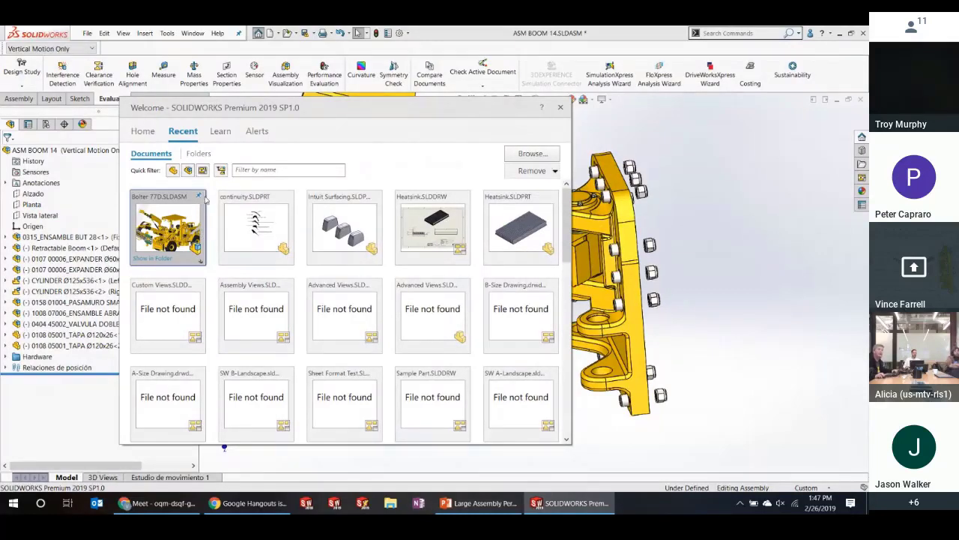
pyautogui.click(288, 197)
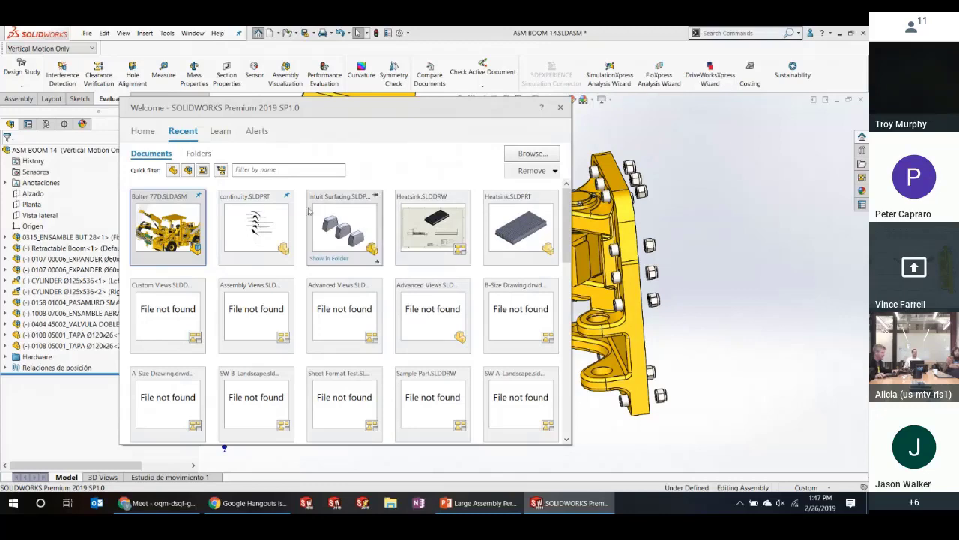
# Expand the opening options of continuity.SLDPRT, review its Resolved and Quick view modes, and close the Welcome window
pyautogui.click(292, 264)
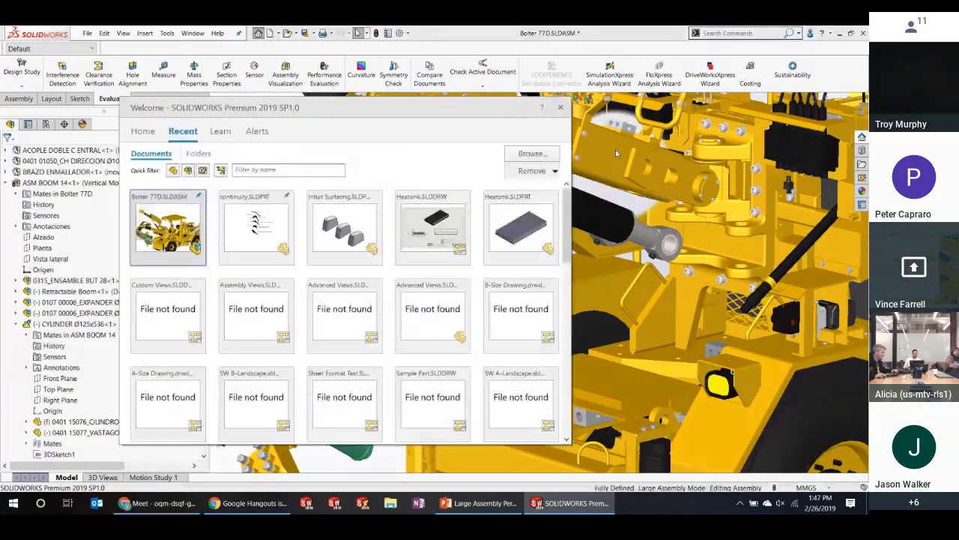
pyautogui.click(290, 262)
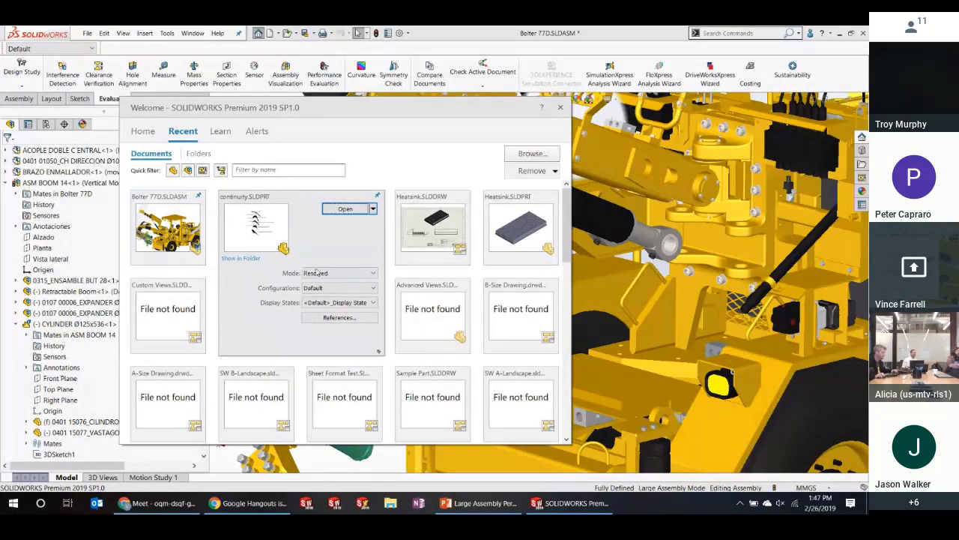
pyautogui.click(322, 274)
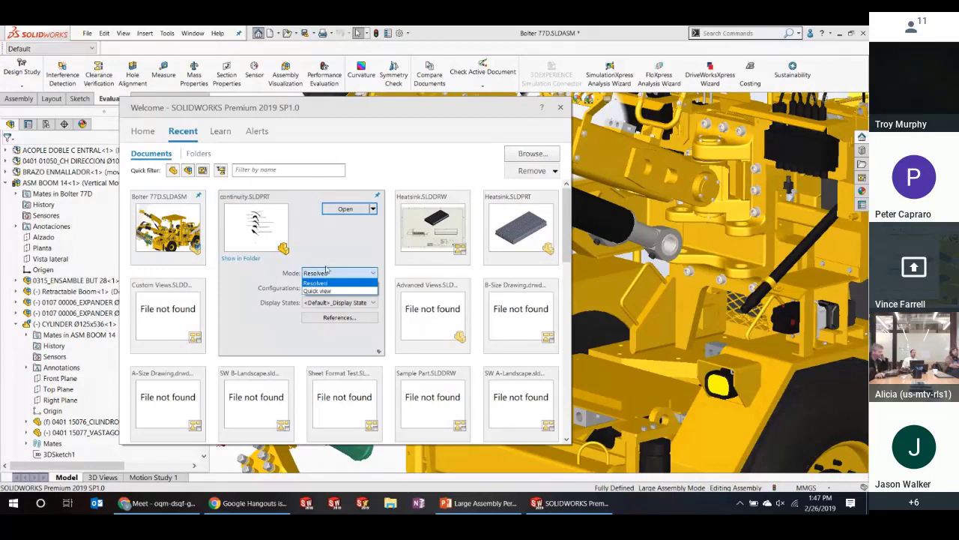
pyautogui.click(332, 255)
pyautogui.click(337, 291)
pyautogui.click(327, 241)
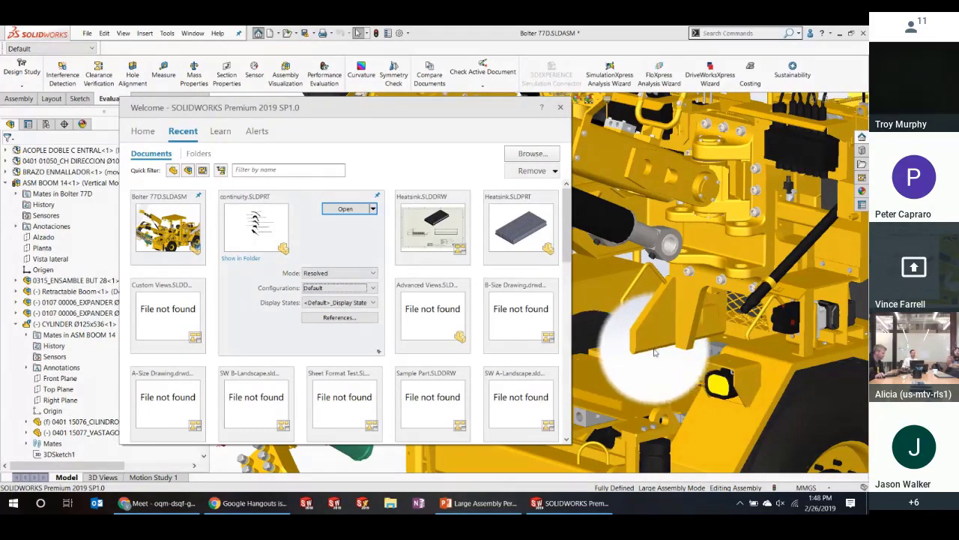
pyautogui.press('Escape')
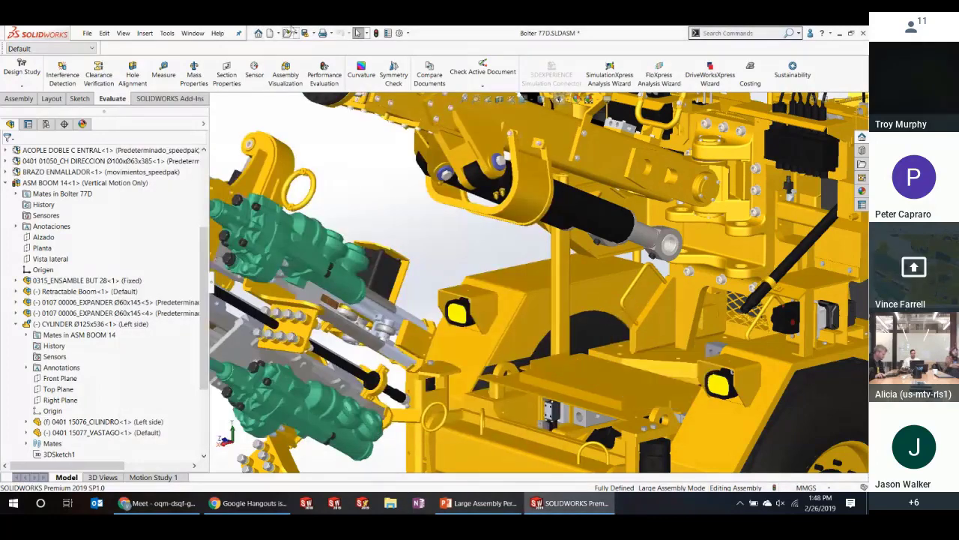
# Switch through the open document windows to bring ASM BOOM 14.SLDASM back to the front
pyautogui.click(192, 33)
pyautogui.click(233, 142)
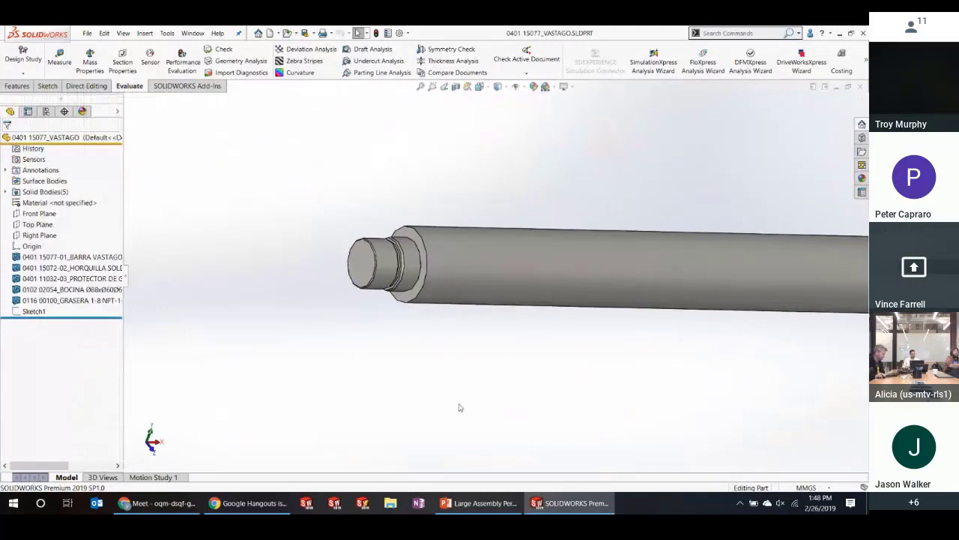
pyautogui.hotkey('ctrl', 'Tab')
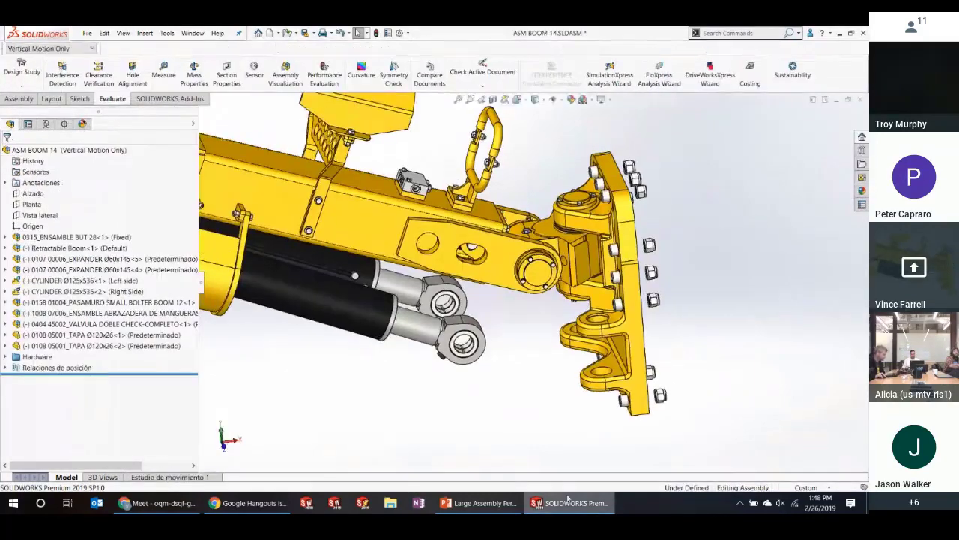
# Return to PowerPoint and present the slides from Recent Files to the Assembly Modes section of Large Assembly Performance
pyautogui.click(568, 501)
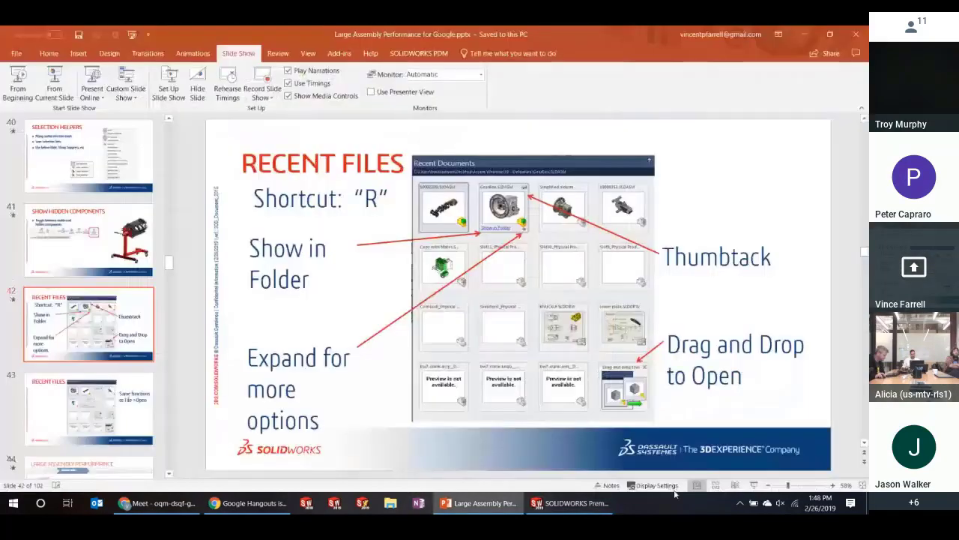
pyautogui.click(736, 486)
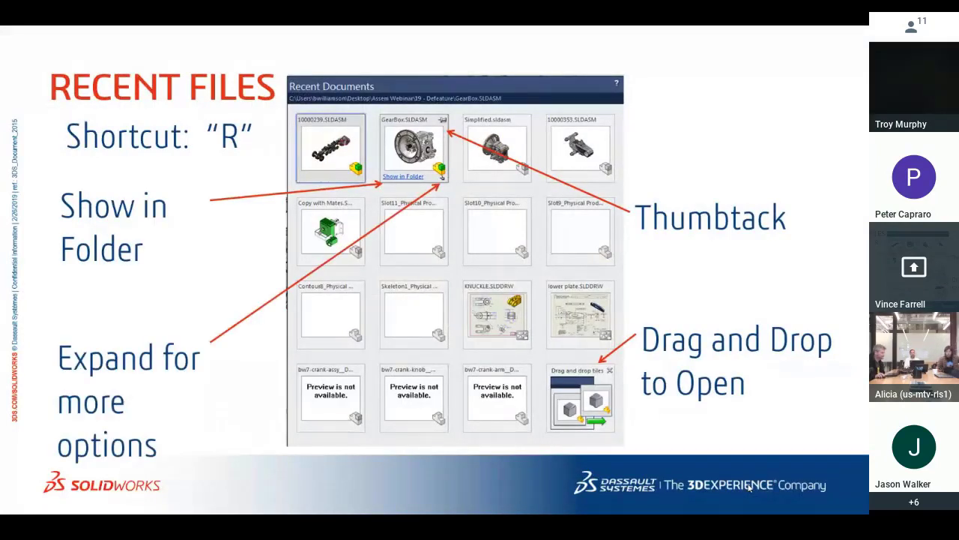
pyautogui.click(749, 487)
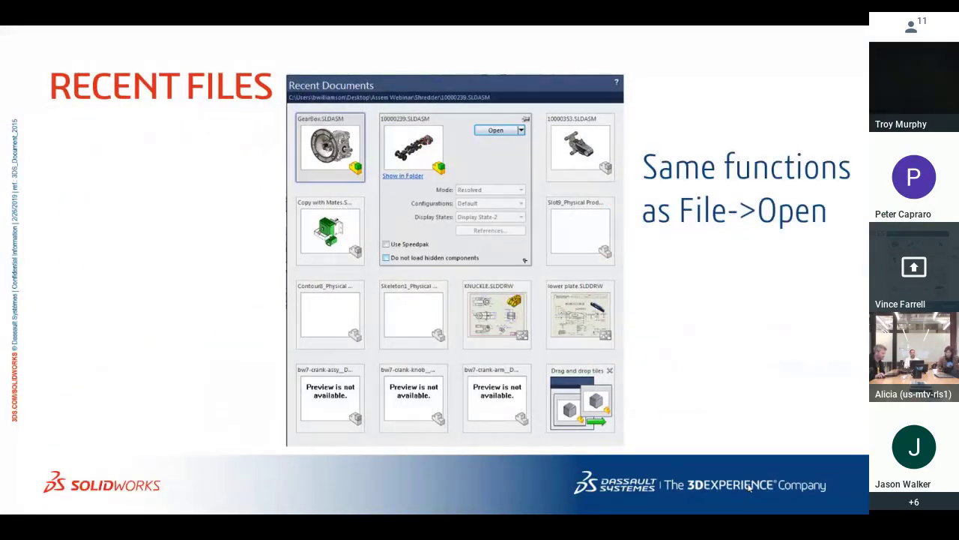
pyautogui.click(749, 487)
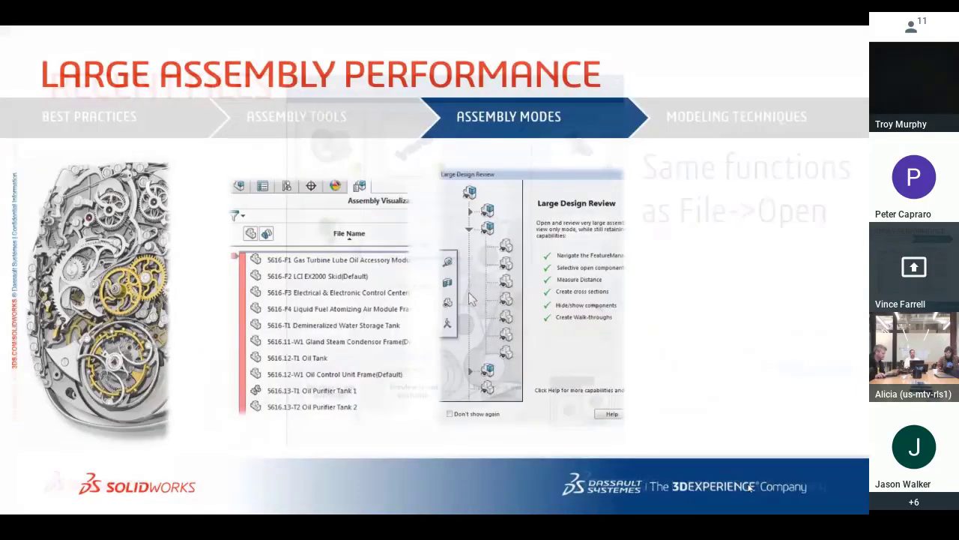